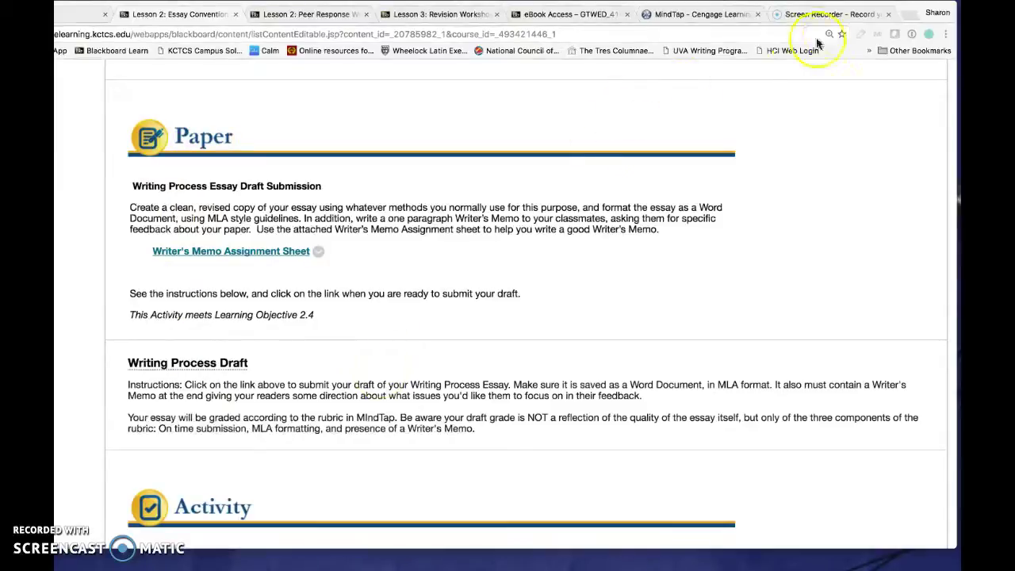
Step: From the MindTap course dashboard, open the Informative Research Paper assignment in Drafts
left_click(694, 16)
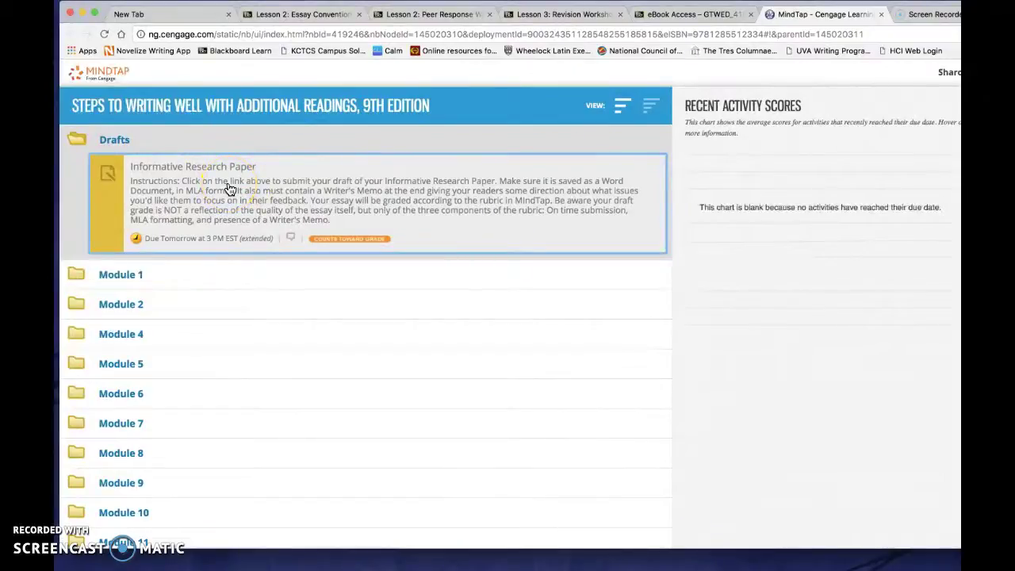
left_click(194, 168)
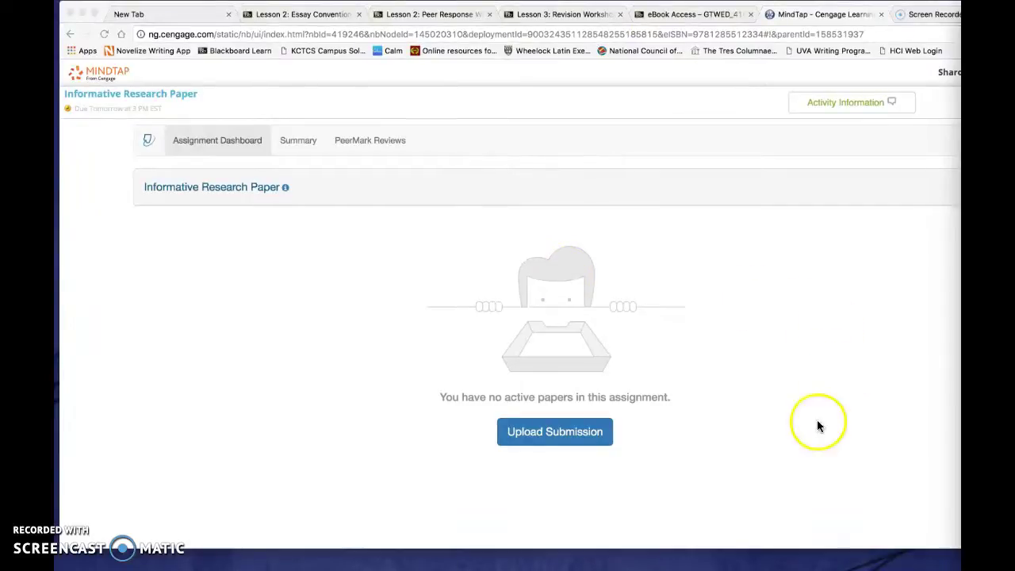
Step: Choose ENG556 Draft3.docx from the Downloads folder as the submission file
left_click(551, 438)
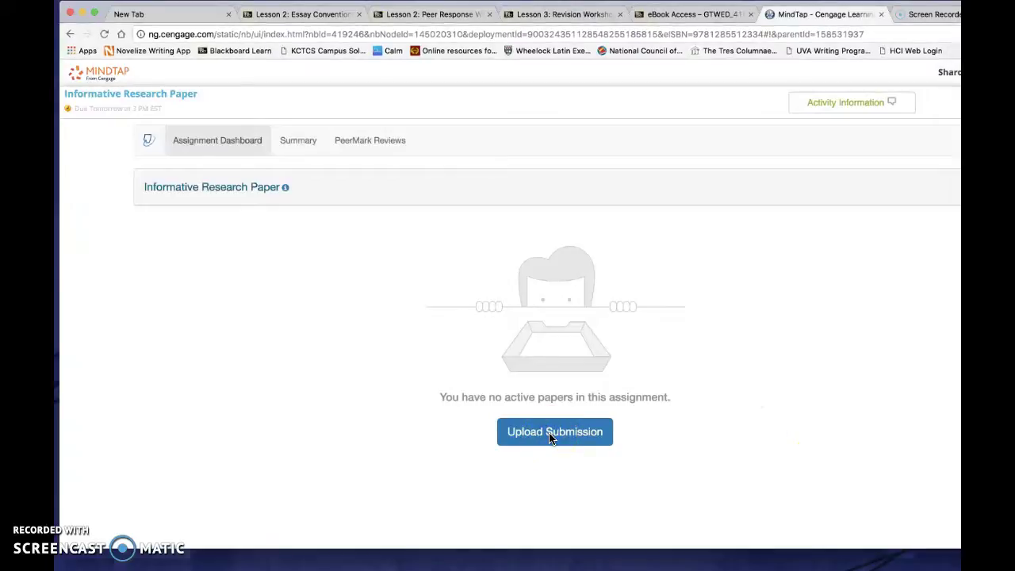
left_click(551, 436)
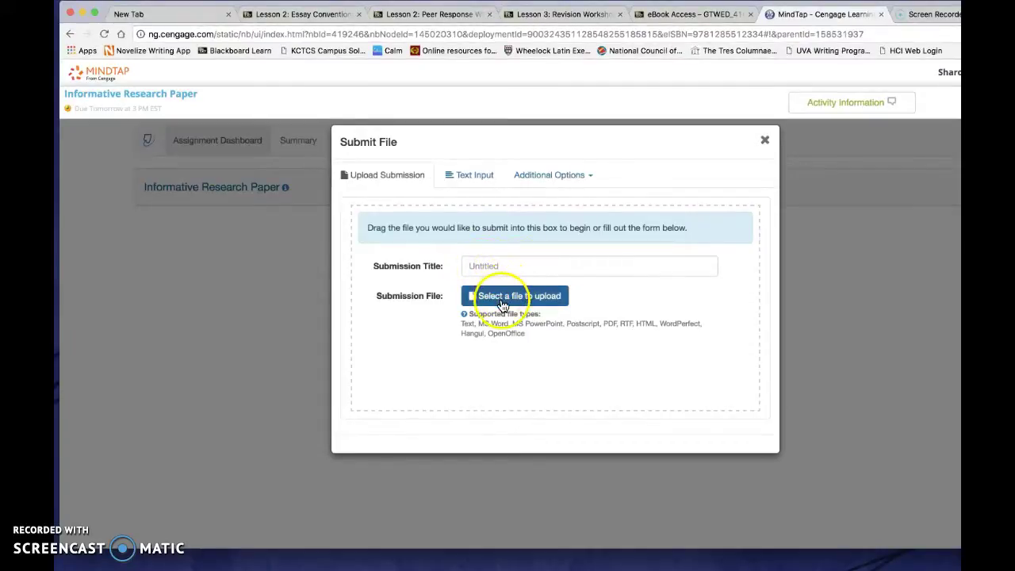
left_click(502, 298)
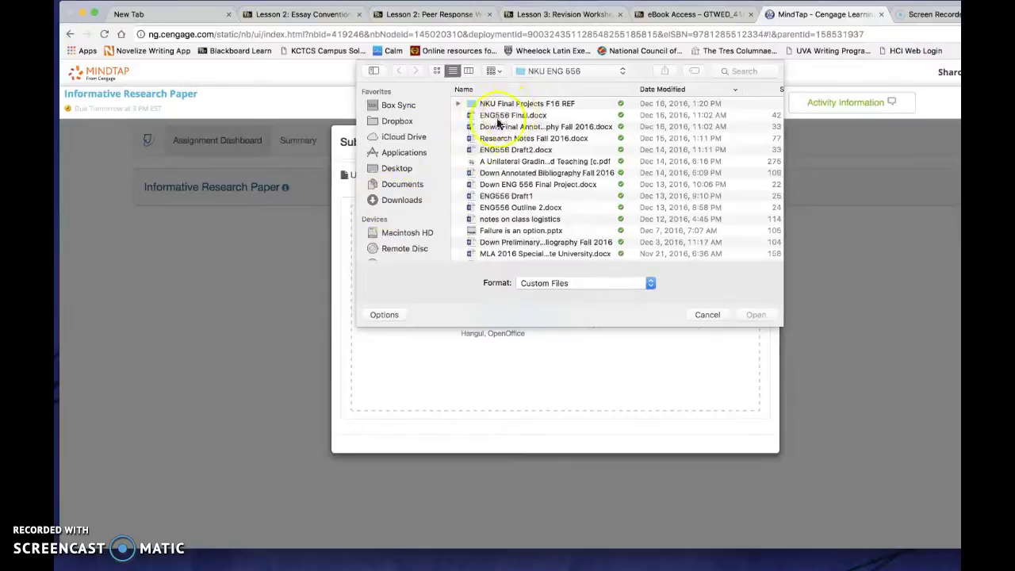
left_click(410, 200)
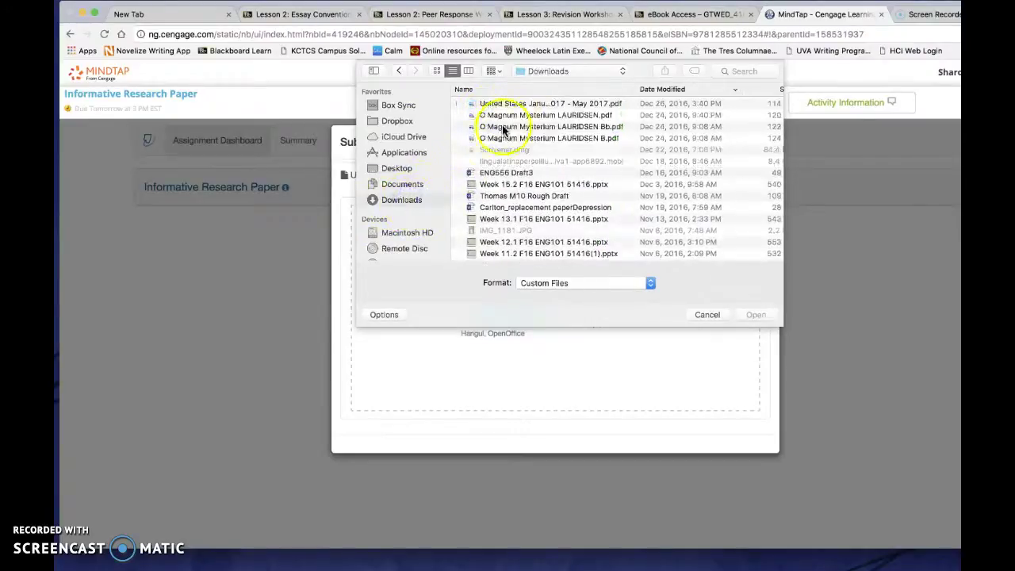
scroll(513, 141, "down", 3)
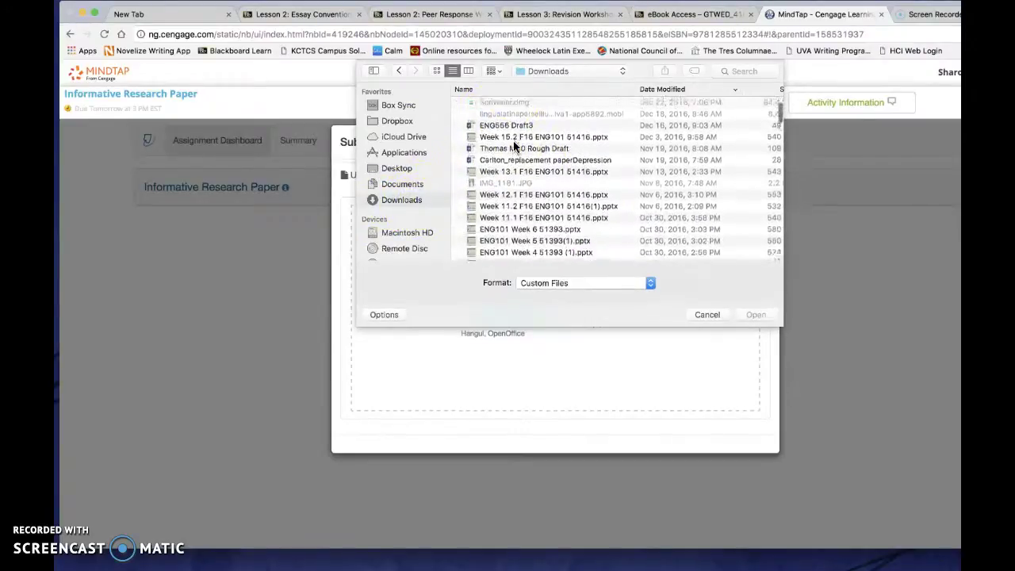
left_click(507, 128)
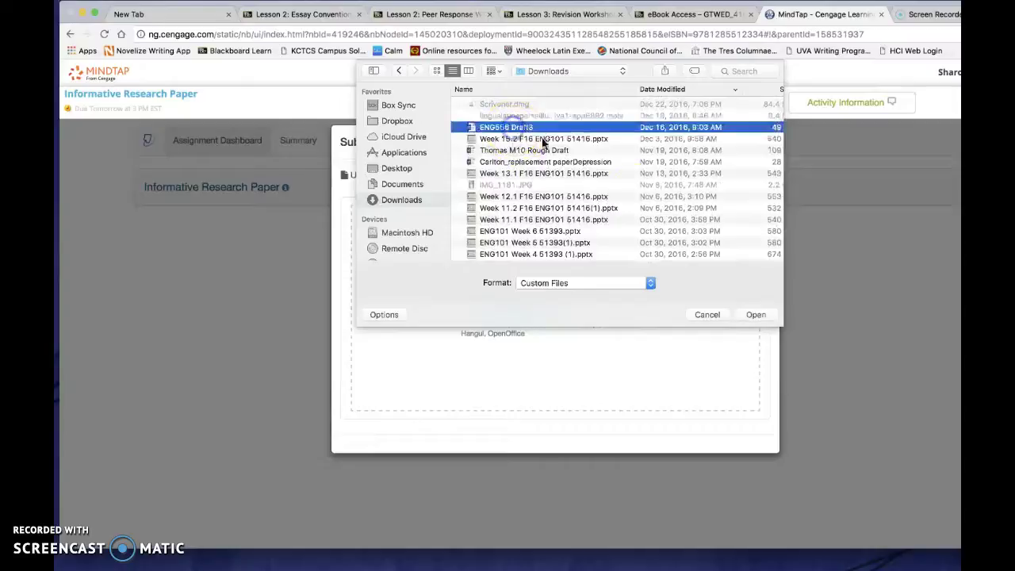
left_click(758, 315)
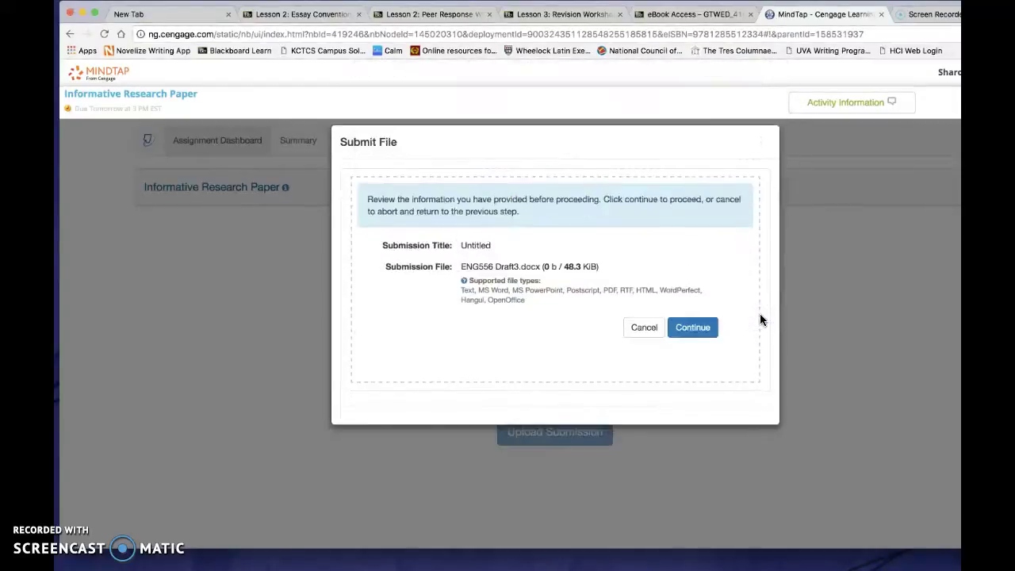
Step: Continue the upload so MindTap validates ENG556 Draft3.docx and shows its preview
left_click(695, 333)
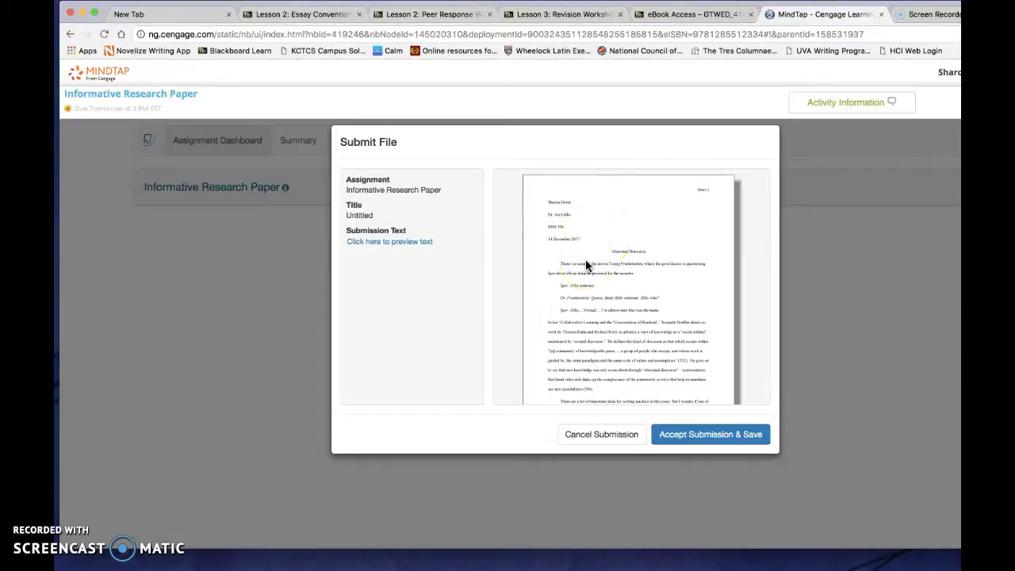
Step: Read through the draft's extracted text, then accept and save the ENG556 Draft3 submission
left_click(371, 244)
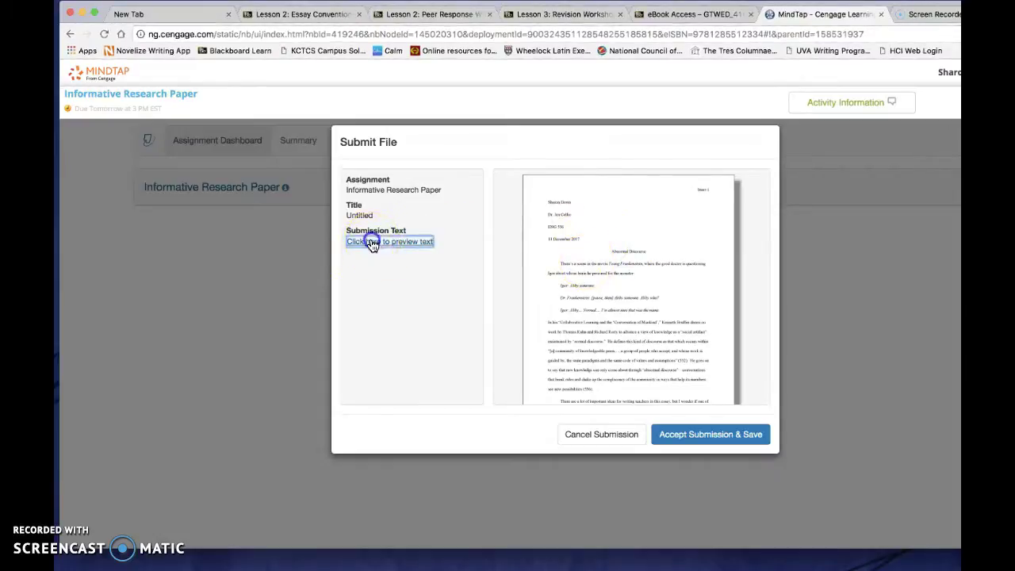
scroll(576, 324, "down", 3)
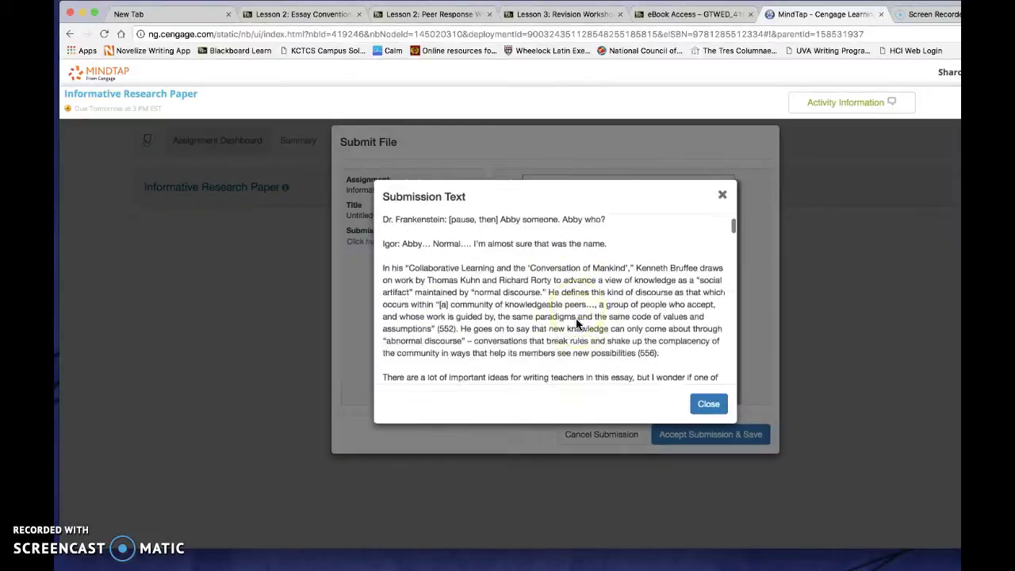
scroll(577, 324, "down", 10)
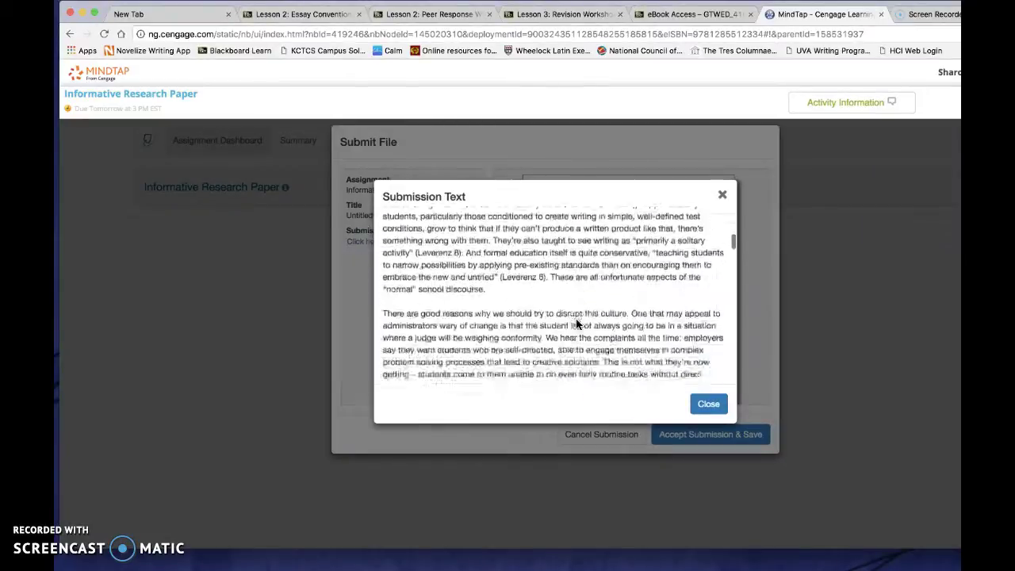
scroll(576, 323, "down", 10)
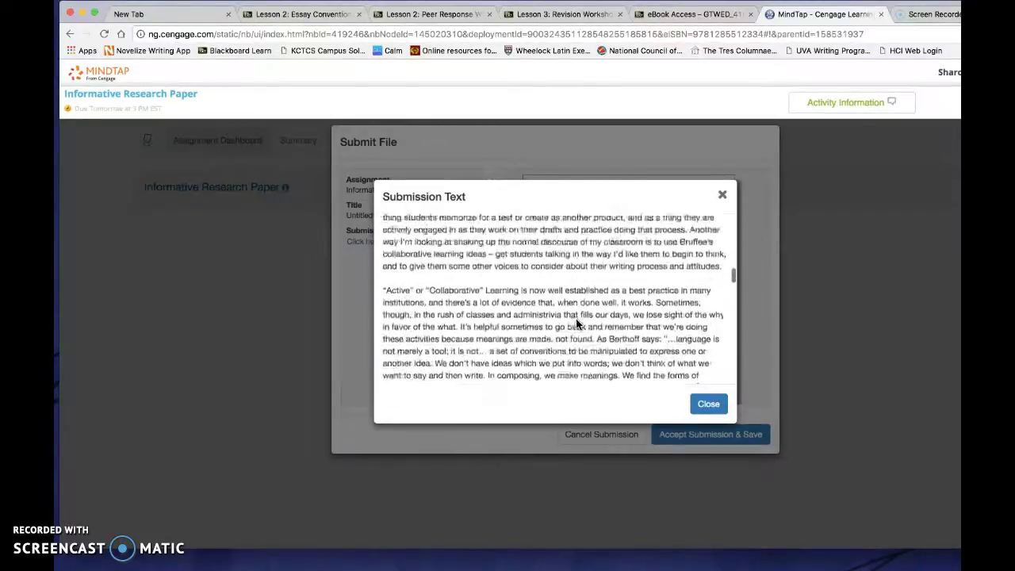
scroll(576, 324, "down", 10)
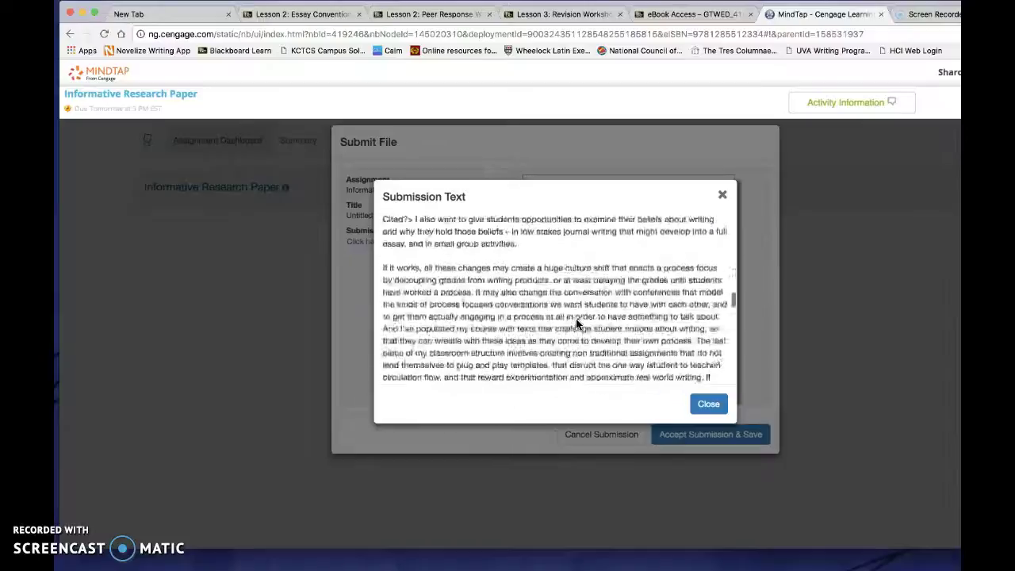
scroll(577, 323, "down", 10)
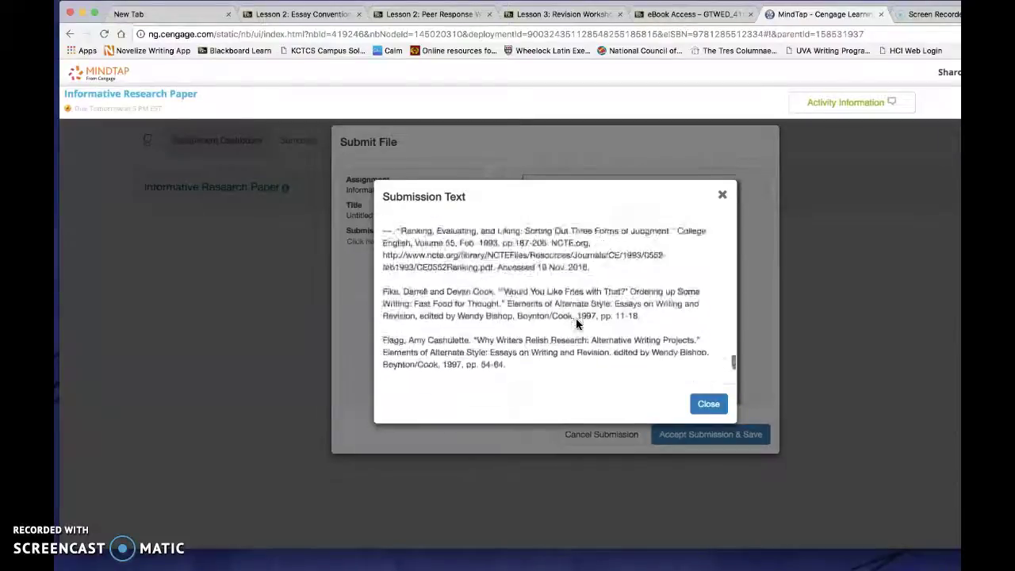
scroll(577, 324, "down", 5)
scroll(577, 324, "up", 10)
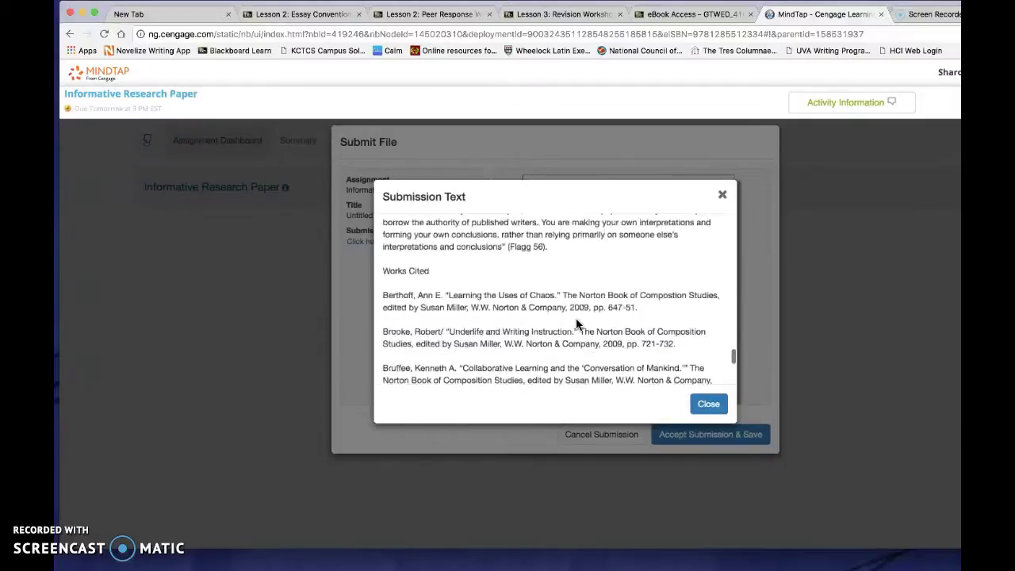
scroll(577, 323, "up", 4)
scroll(576, 323, "down", 3)
left_click(680, 389)
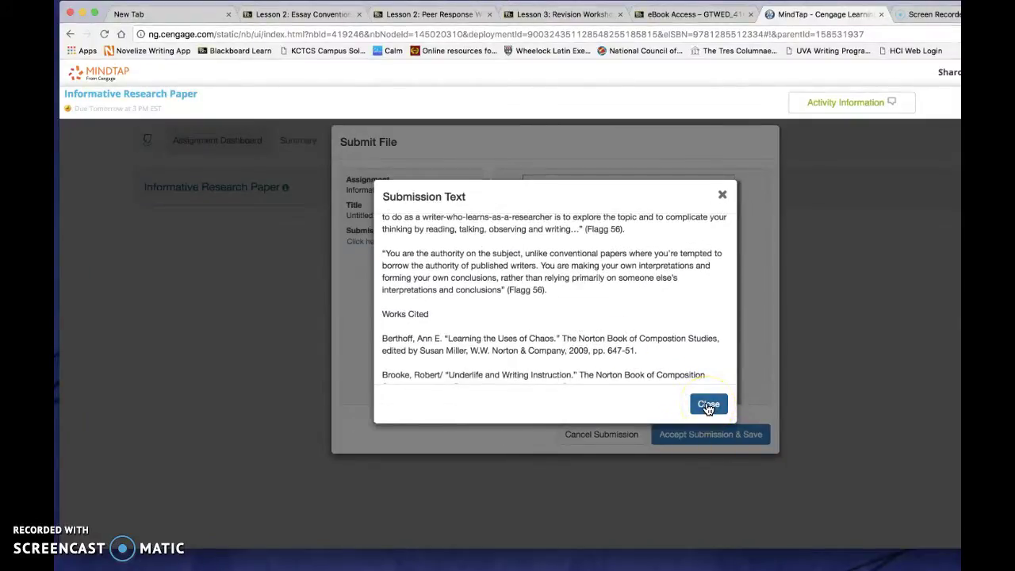
left_click(709, 406)
left_click(706, 441)
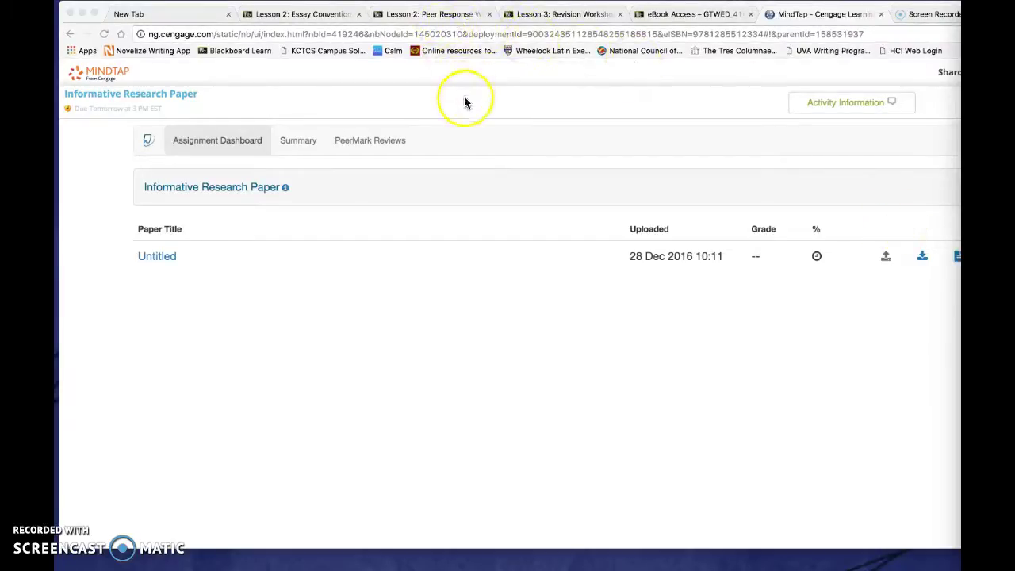
left_click(425, 15)
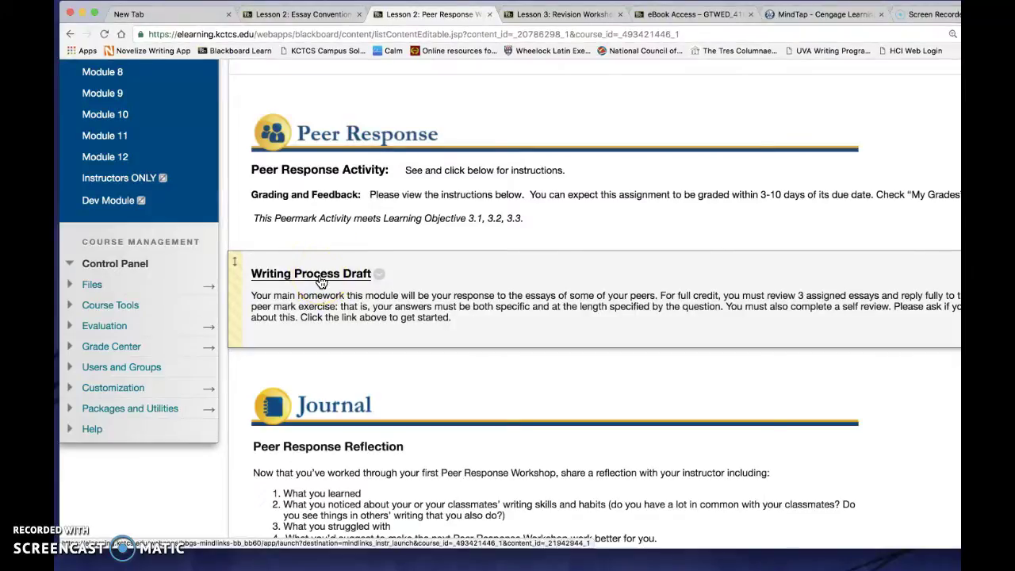
left_click(815, 14)
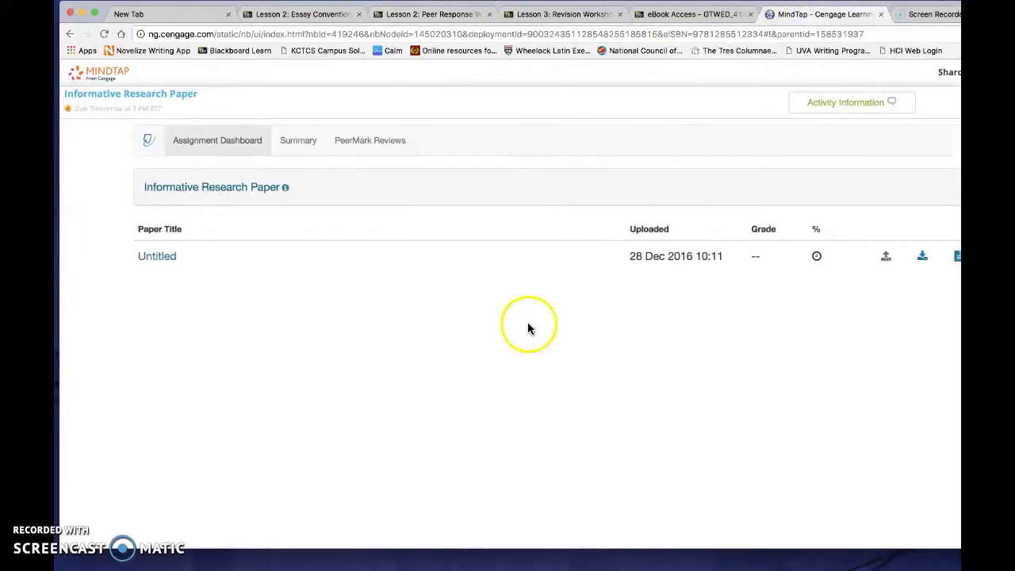
Step: Show the PeerMark Reviews panel with 0 / 3 distributed reviews and self review incomplete
left_click(370, 143)
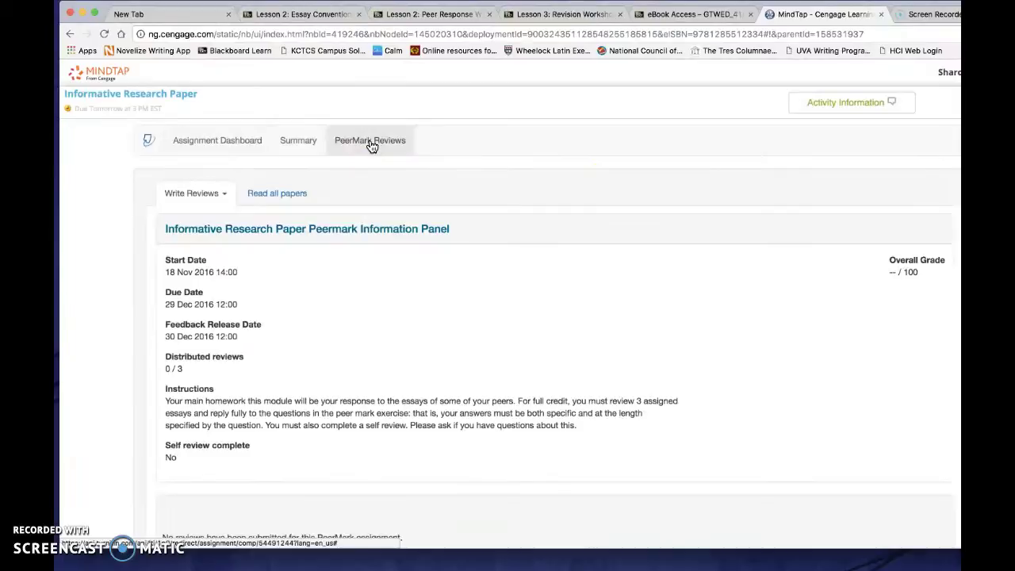
left_click(370, 143)
scroll(387, 305, "down", 1)
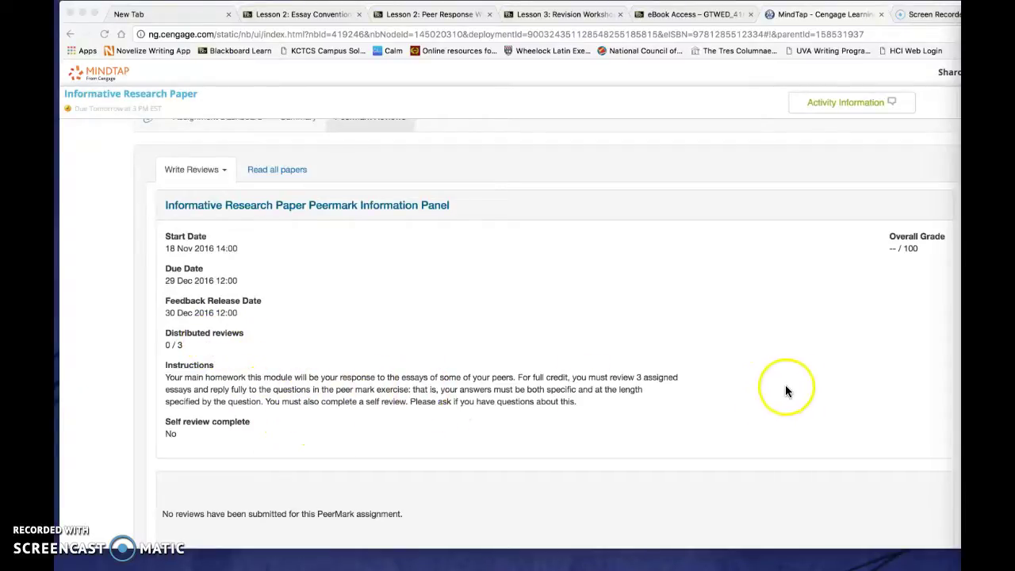
scroll(702, 373, "up", 1)
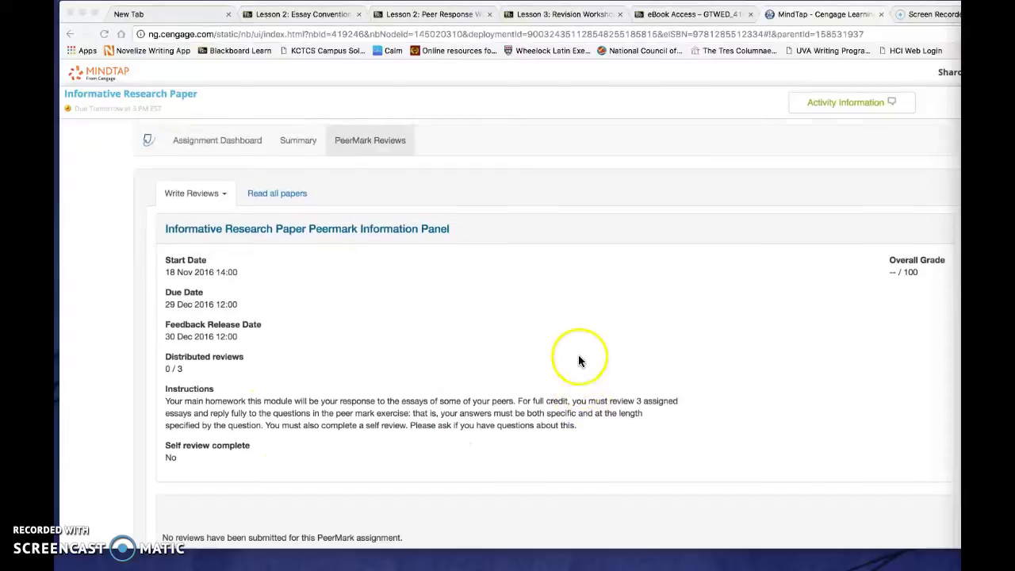
Step: Start a review from Write Reviews, opening a classmate's Student Loans essay in PeerMark
left_click(222, 195)
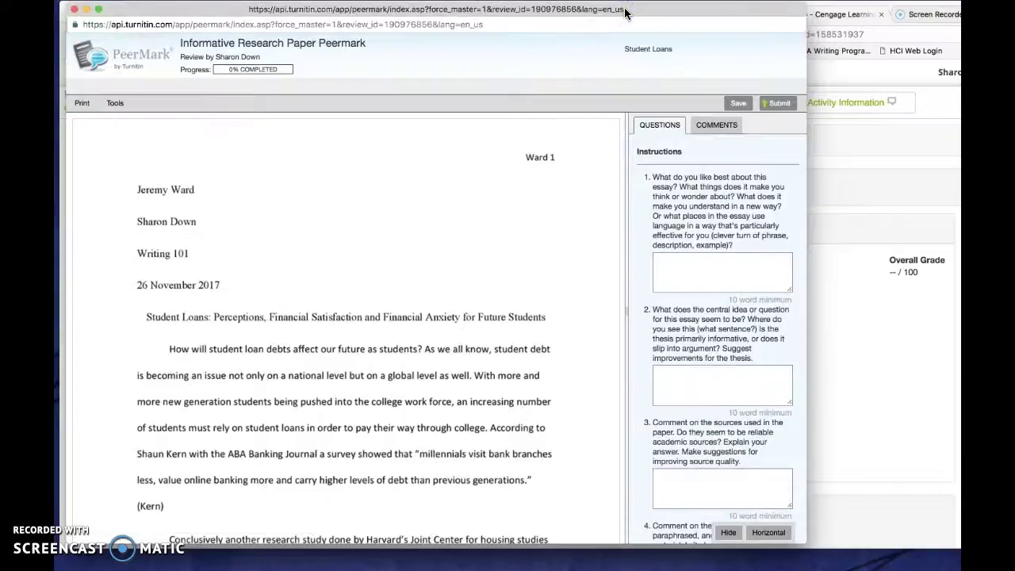
scroll(510, 183, "down", 5)
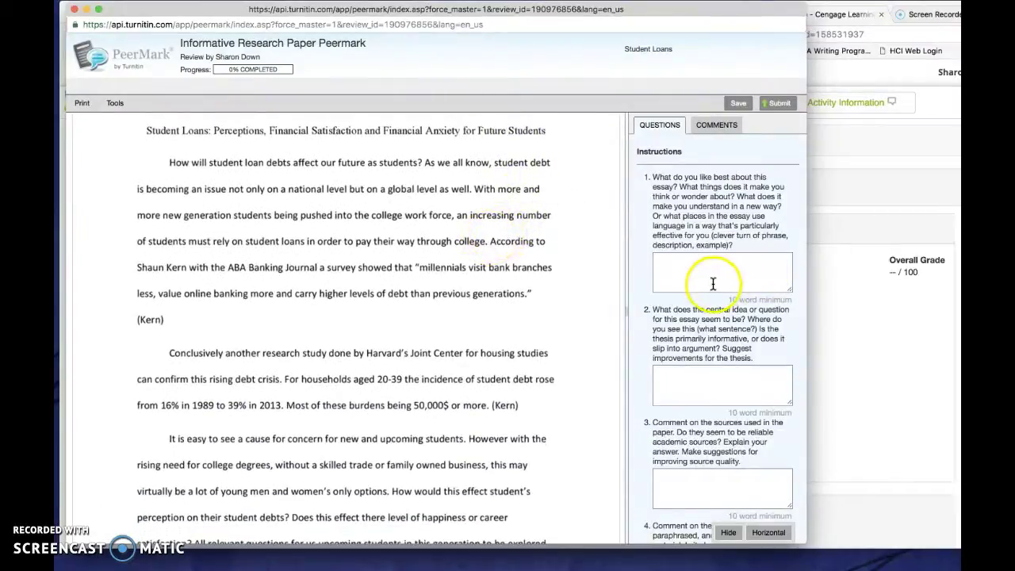
left_click(689, 278)
left_click(686, 398)
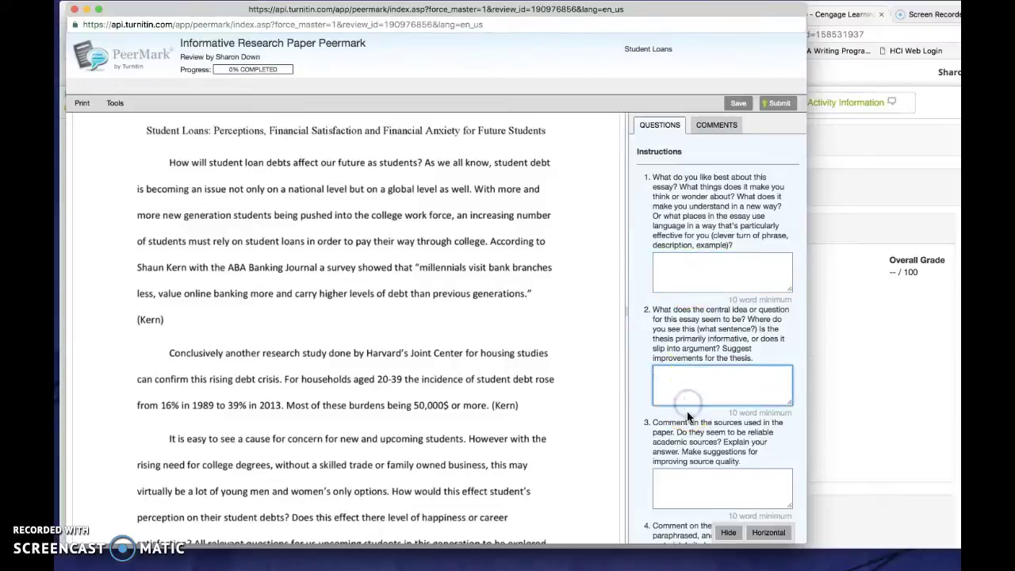
scroll(687, 410, "down", 2)
left_click(687, 420)
scroll(687, 422, "down", 3)
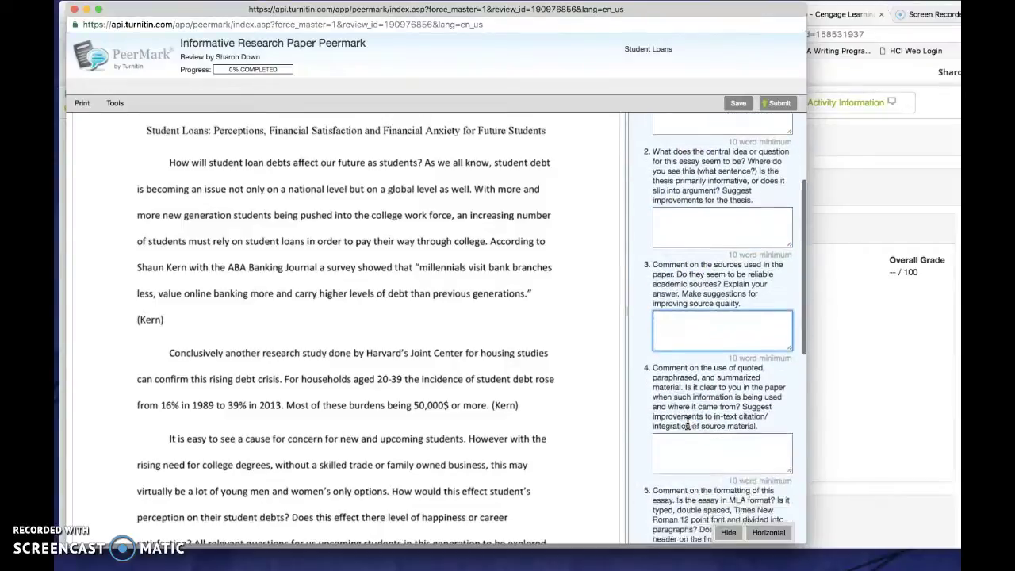
left_click(684, 427)
scroll(683, 427, "up", 5)
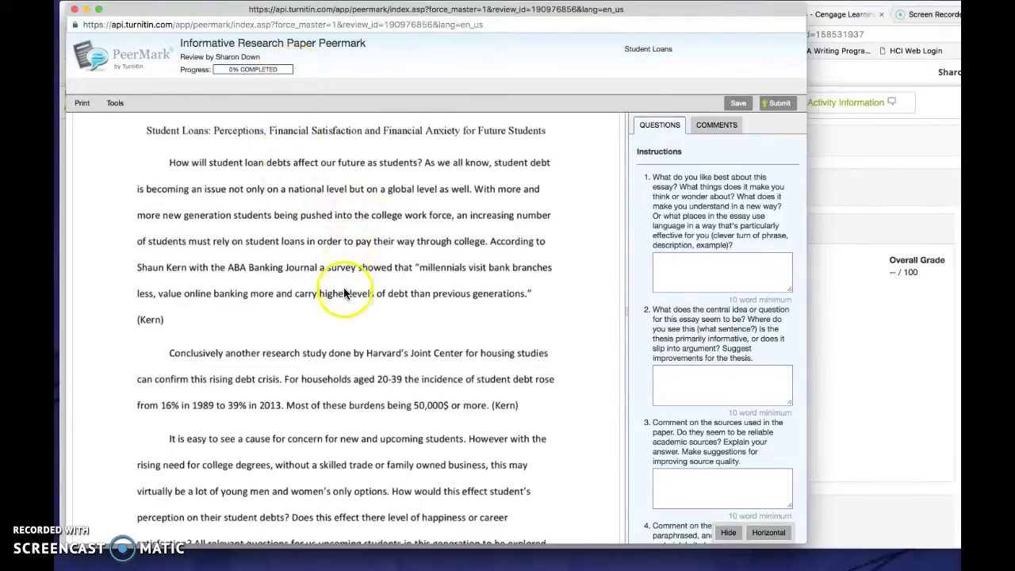
scroll(345, 307, "down", 1)
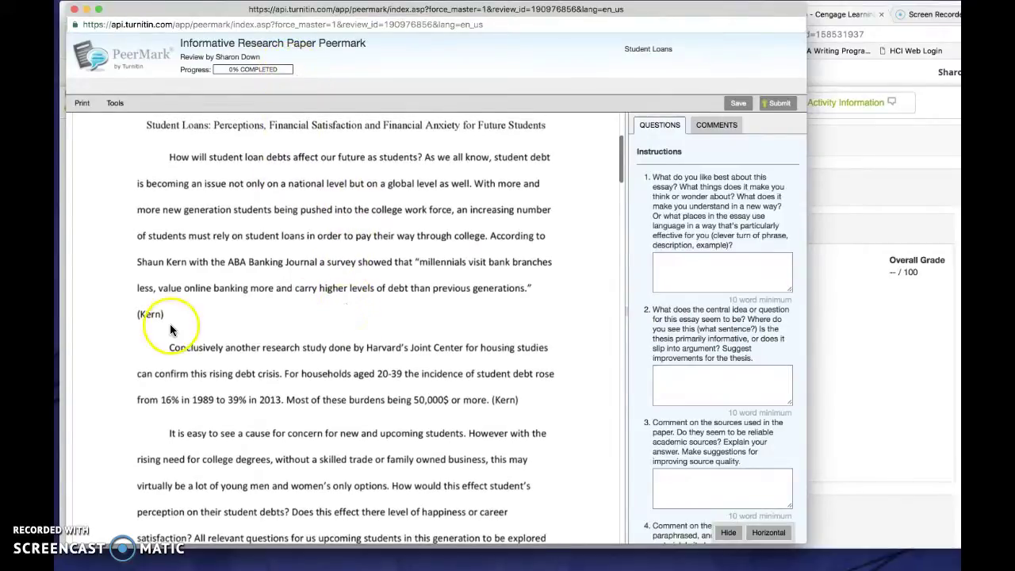
Step: Save the comment 'put a period after the parentheses' at the (Kern) citation
left_click(170, 311)
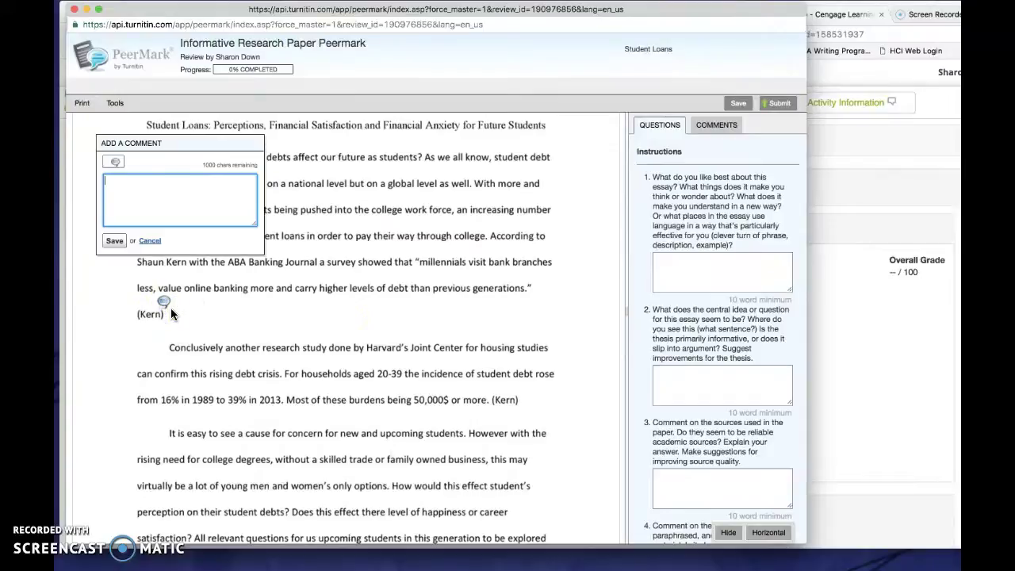
type("put a period after the paren")
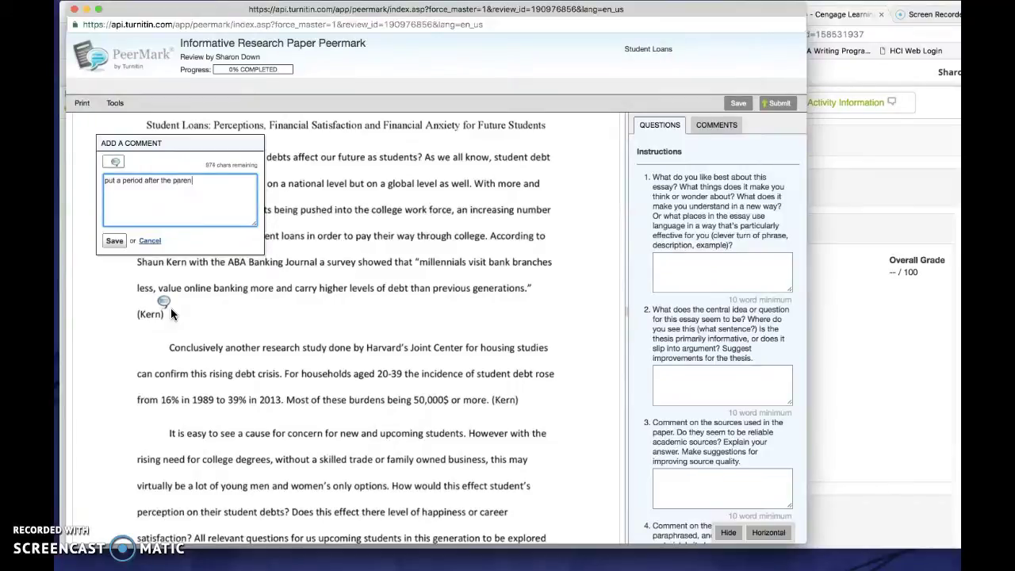
type("theses")
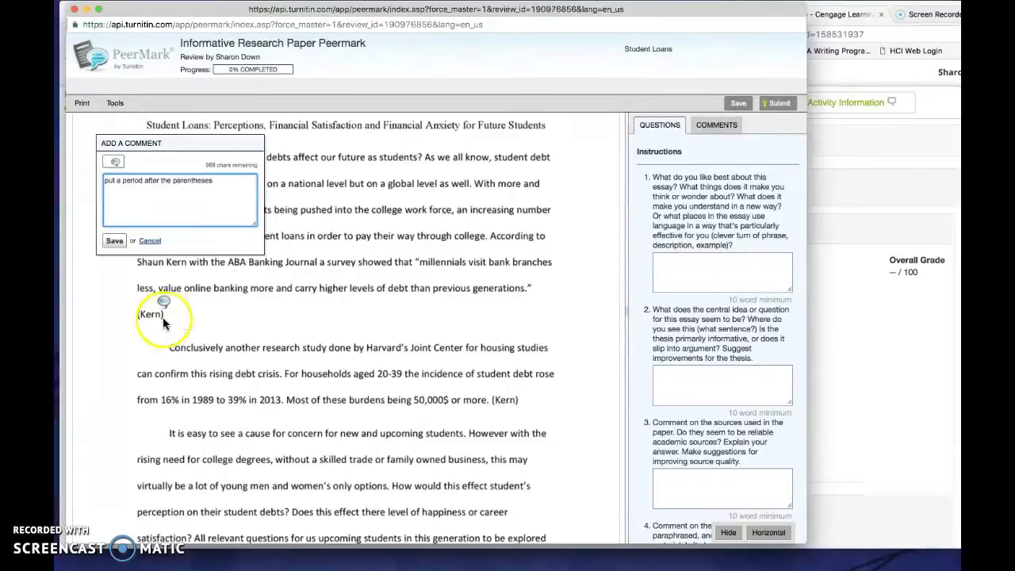
left_click(127, 217)
left_click(115, 240)
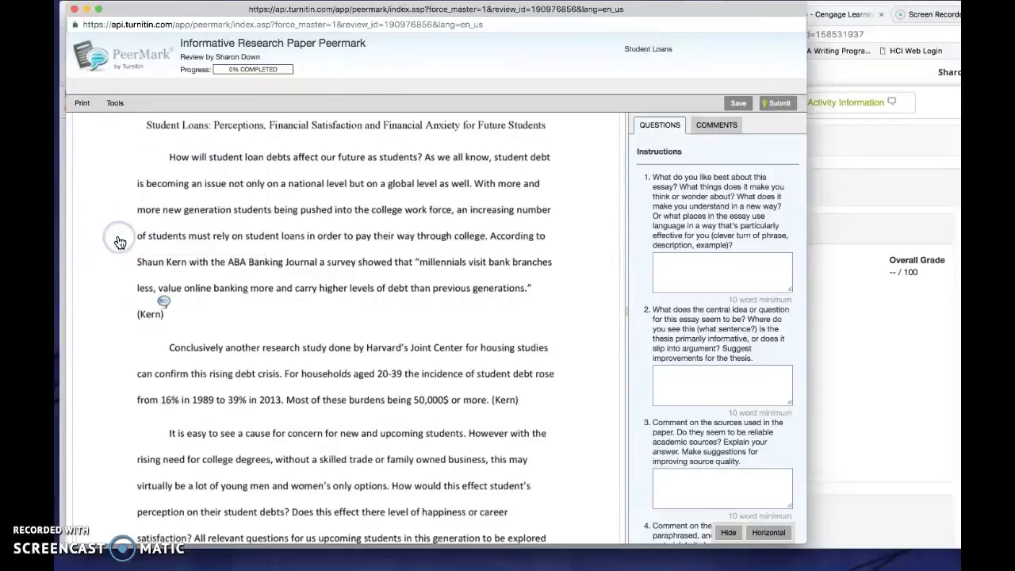
mouse_move(171, 302)
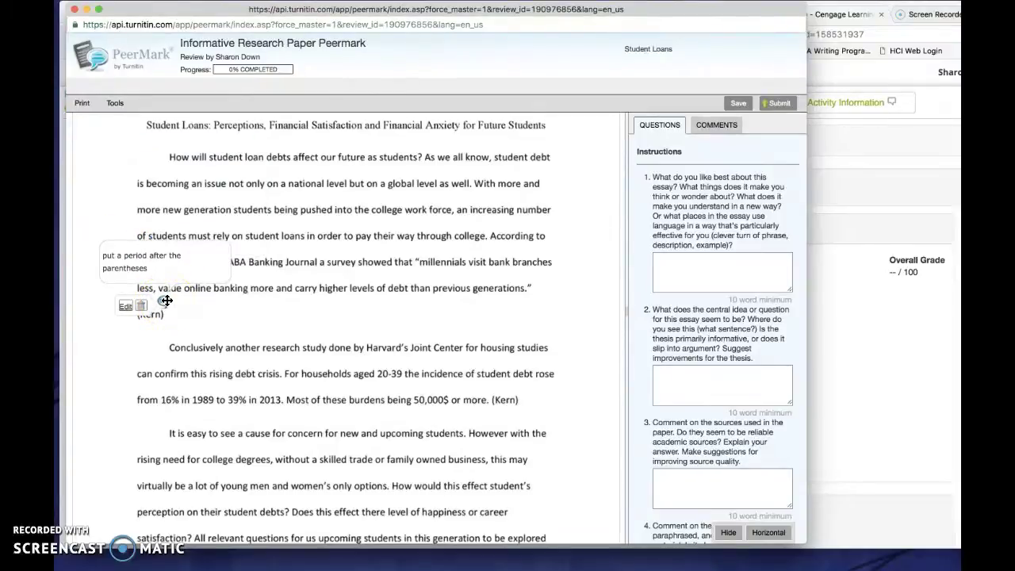
left_click(438, 290)
Step: Answer question 1 with 'I like best about this essay that you've used good sources'
left_click(665, 268)
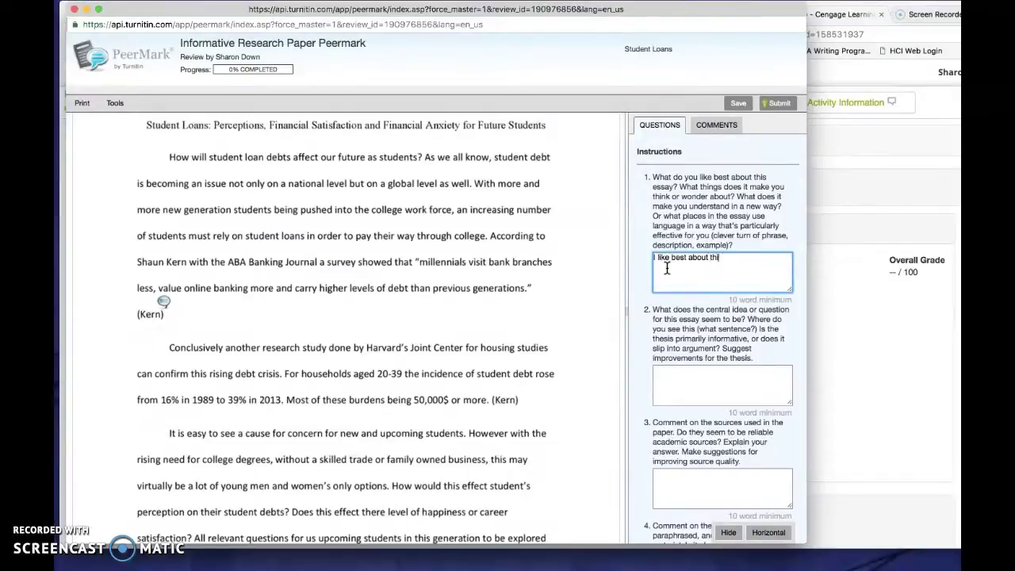
type("I like best about this essay that you've use")
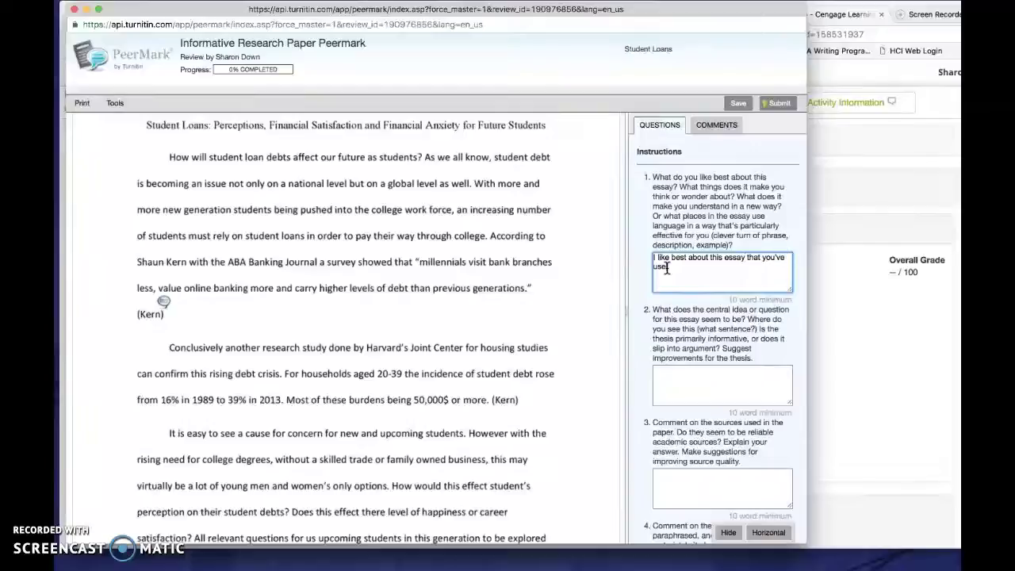
type("d good sources.")
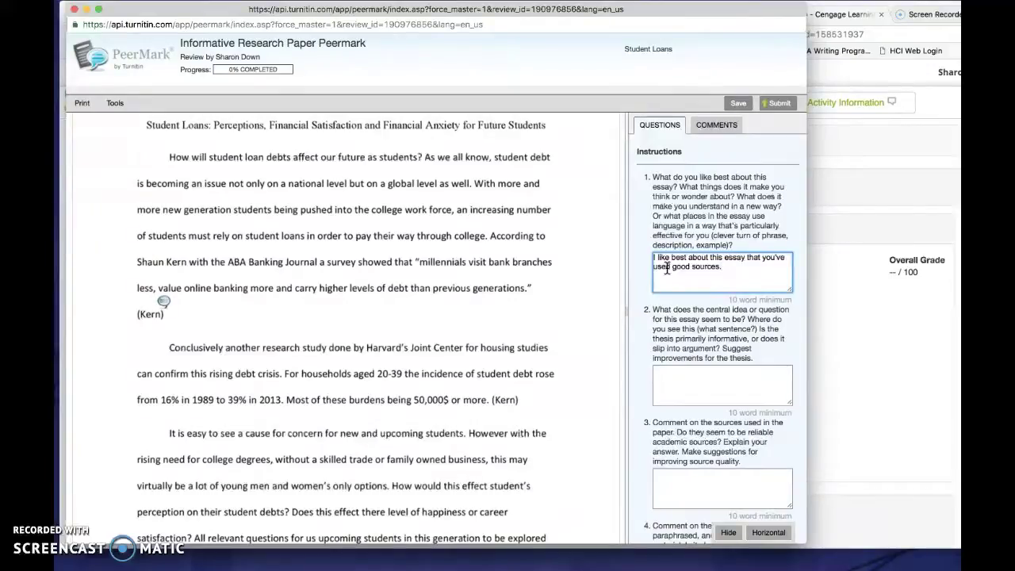
left_click(667, 374)
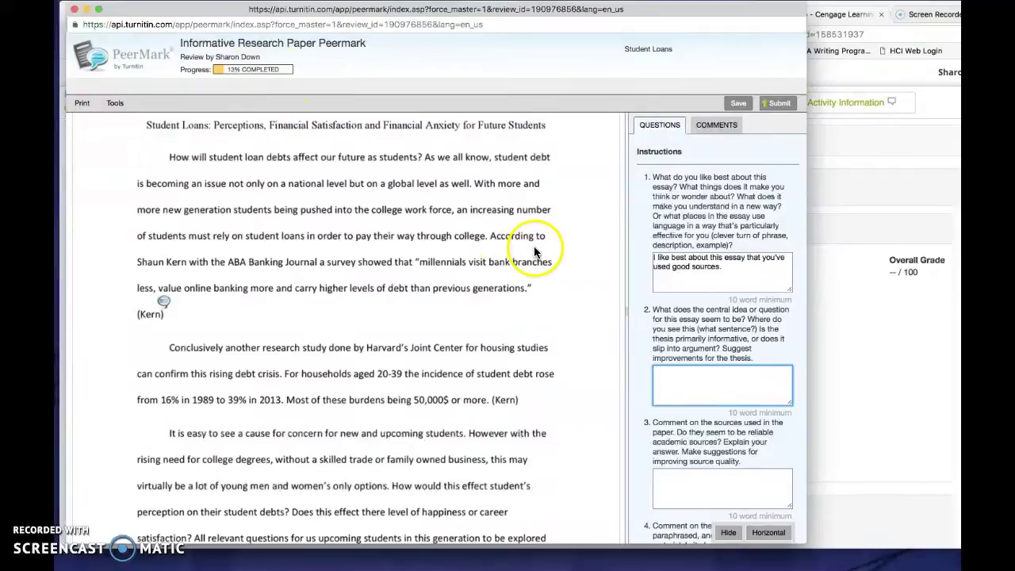
scroll(667, 346, "down", 5)
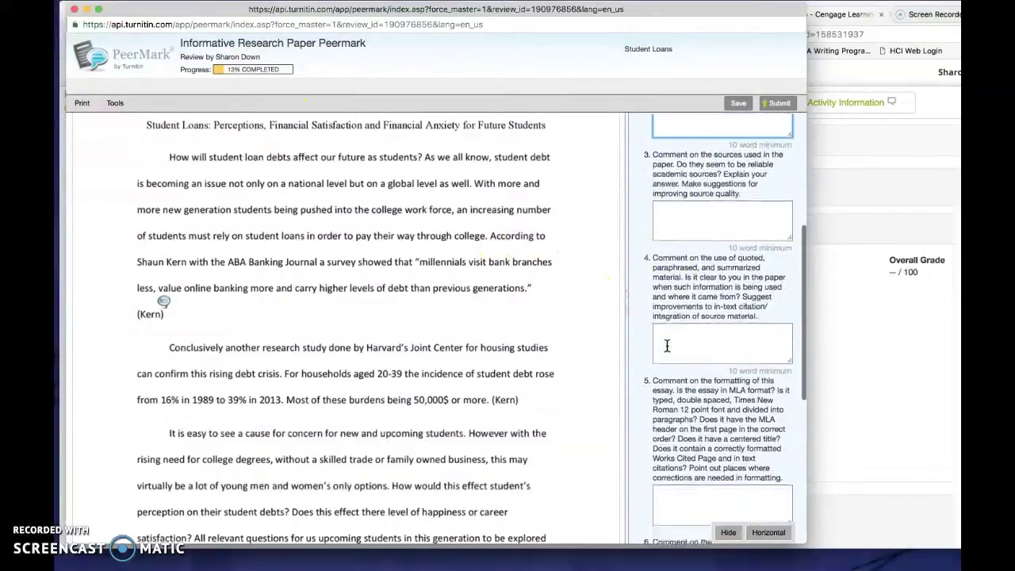
scroll(667, 346, "down", 5)
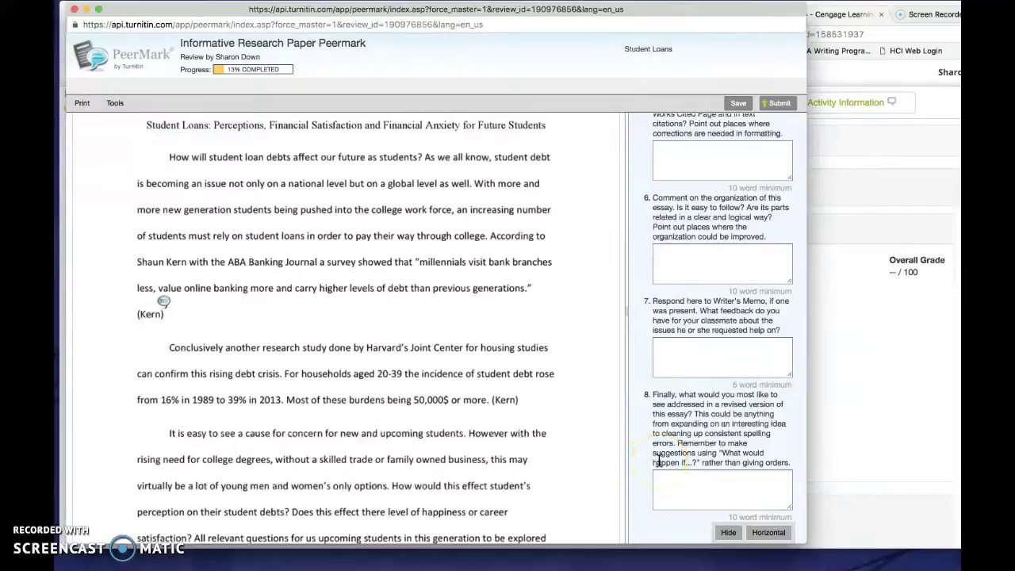
left_click(738, 108)
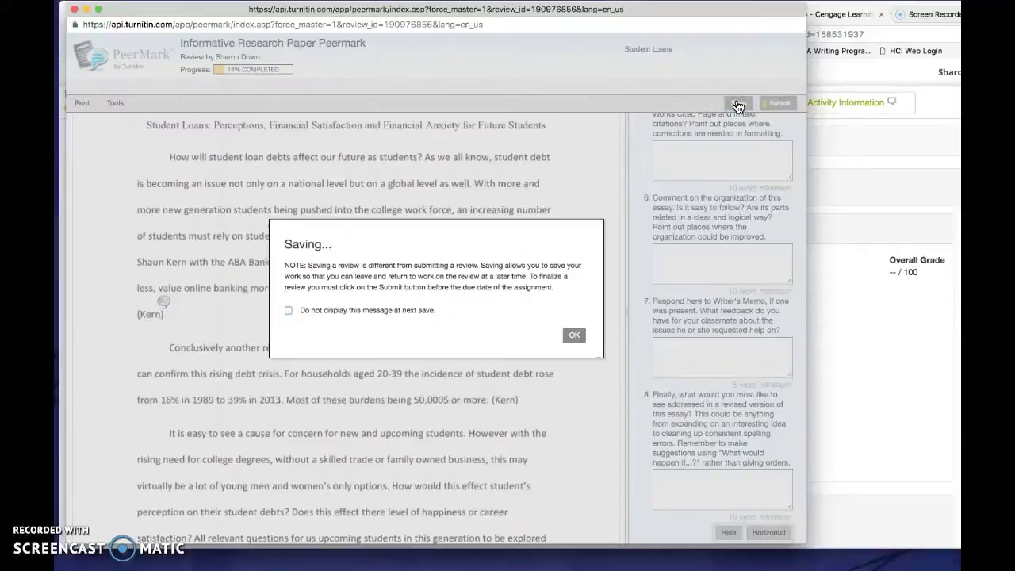
Step: Dismiss the saving notice and close the PeerMark window, leaving the review at 13%
left_click(574, 336)
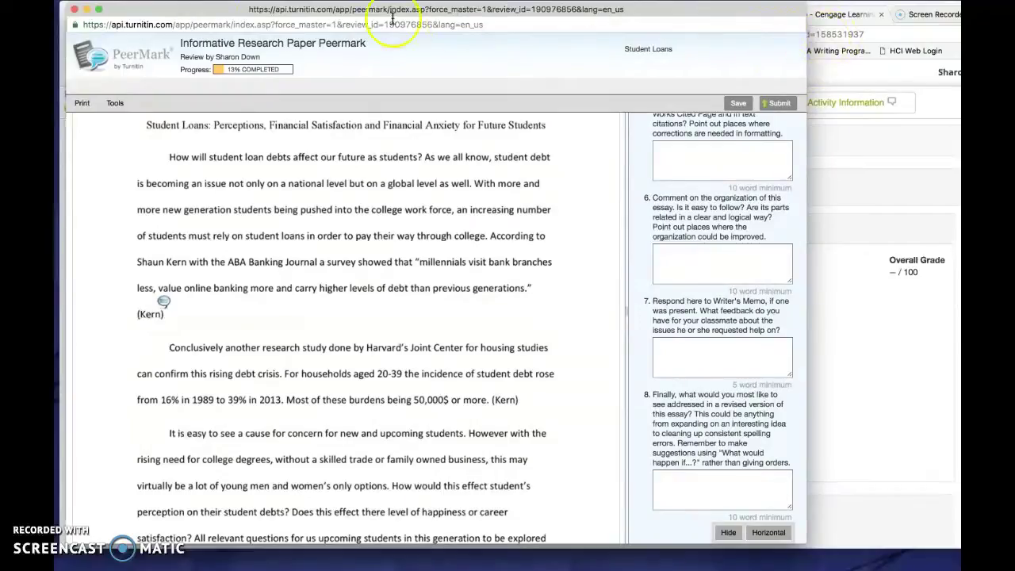
left_click(74, 9)
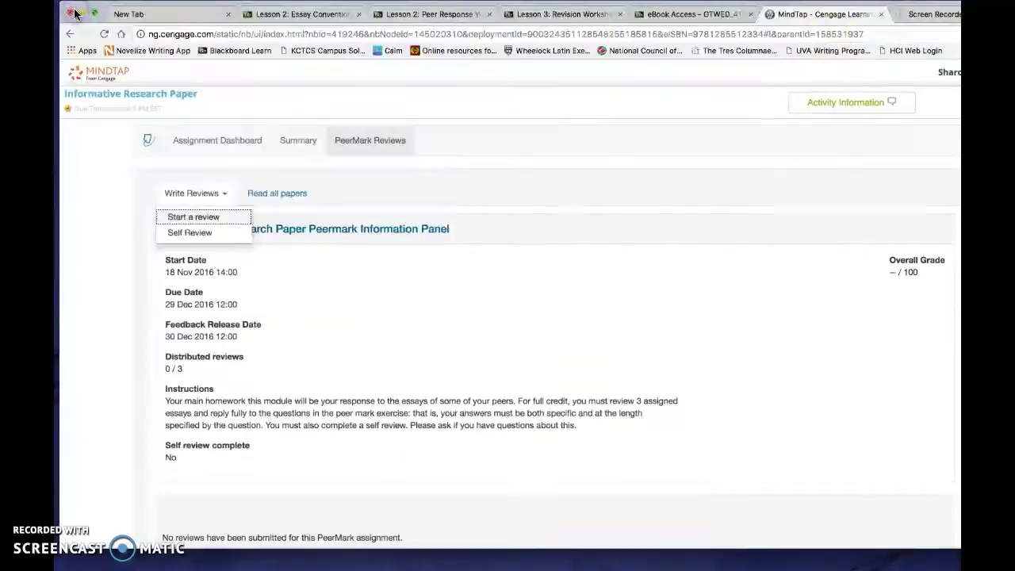
Step: Reopen the 13% Student Loans review for editing from the Review column
scroll(470, 325, "down", 1)
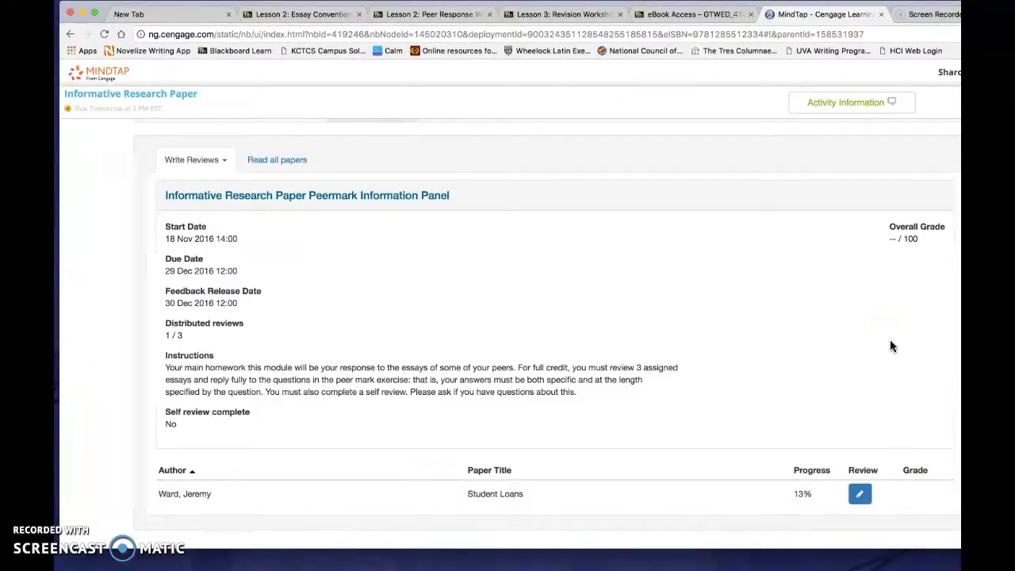
left_click(860, 491)
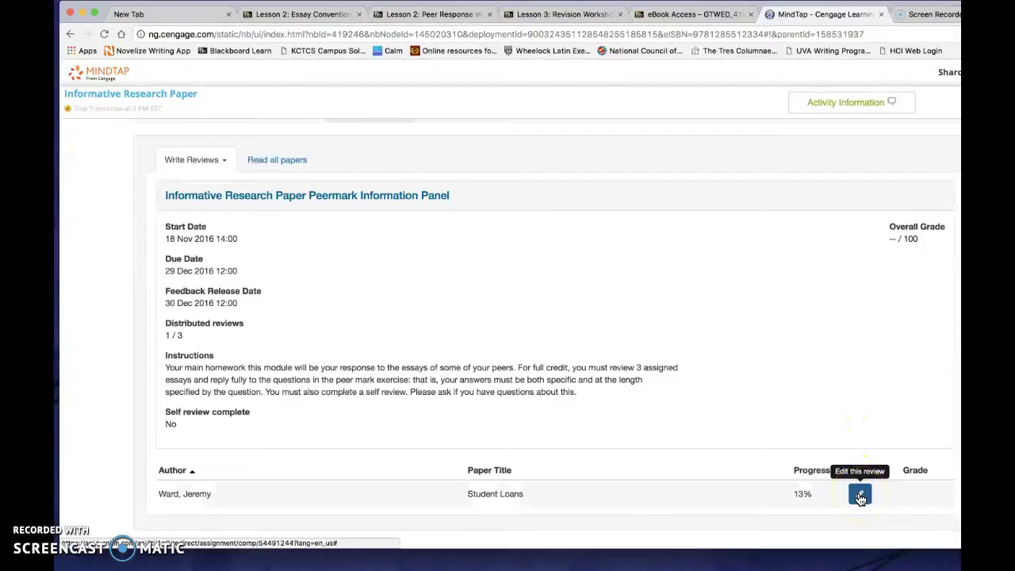
left_click(860, 495)
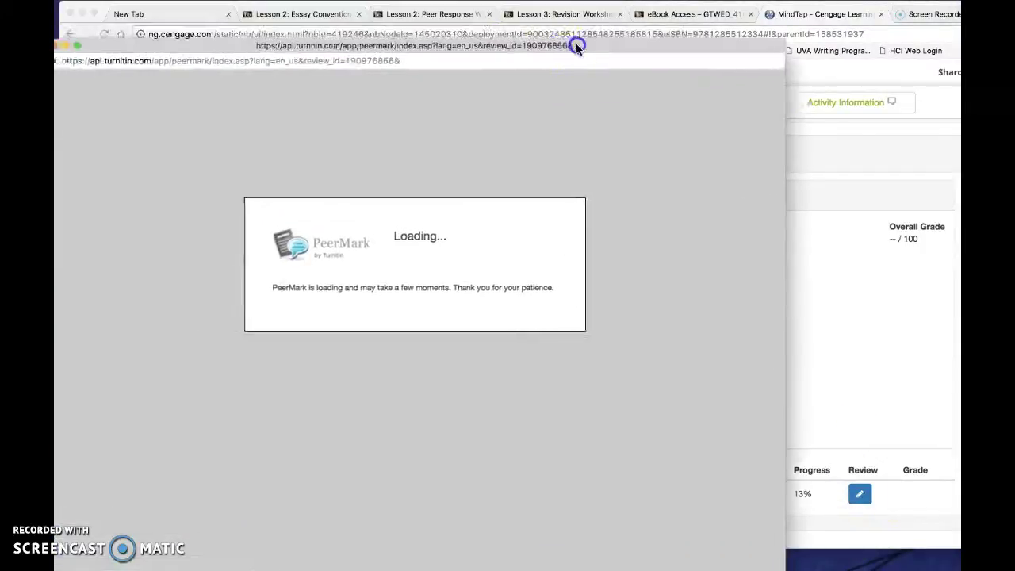
Step: Submit the Student Loans review anyway despite unanswered questions, then return to the Assignment Inbox
left_click_drag(576, 42, 602, 37)
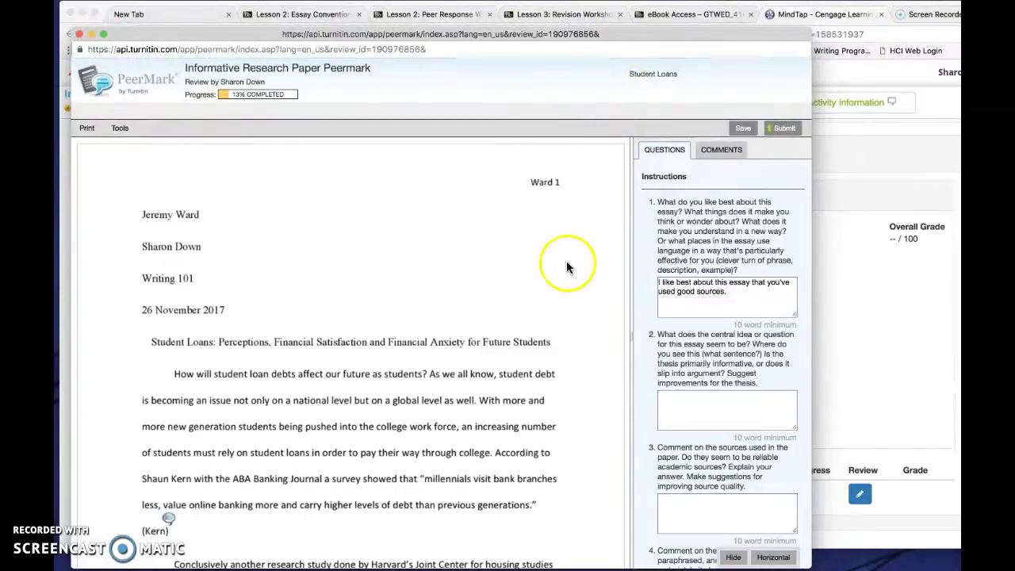
left_click(784, 131)
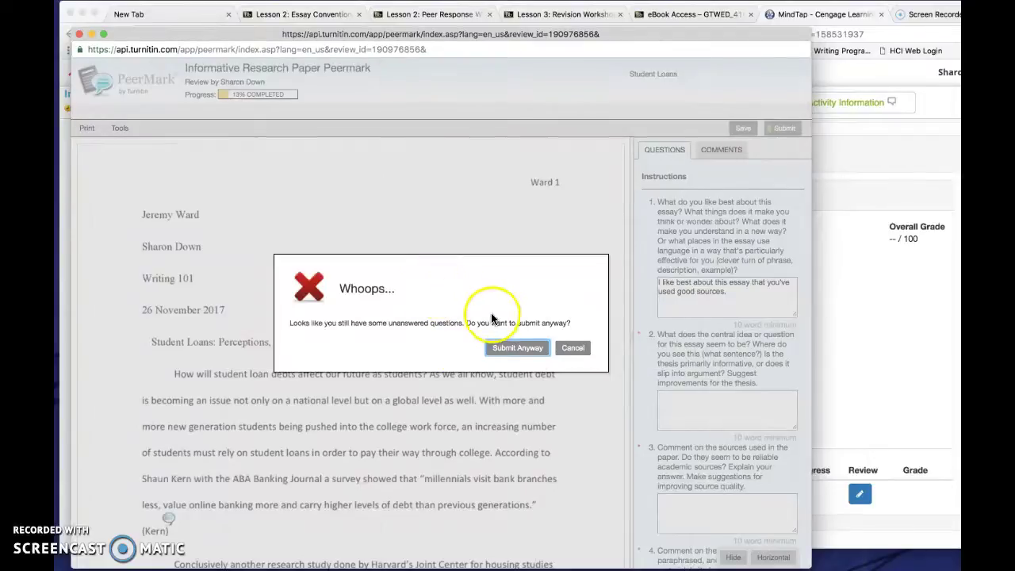
left_click(508, 349)
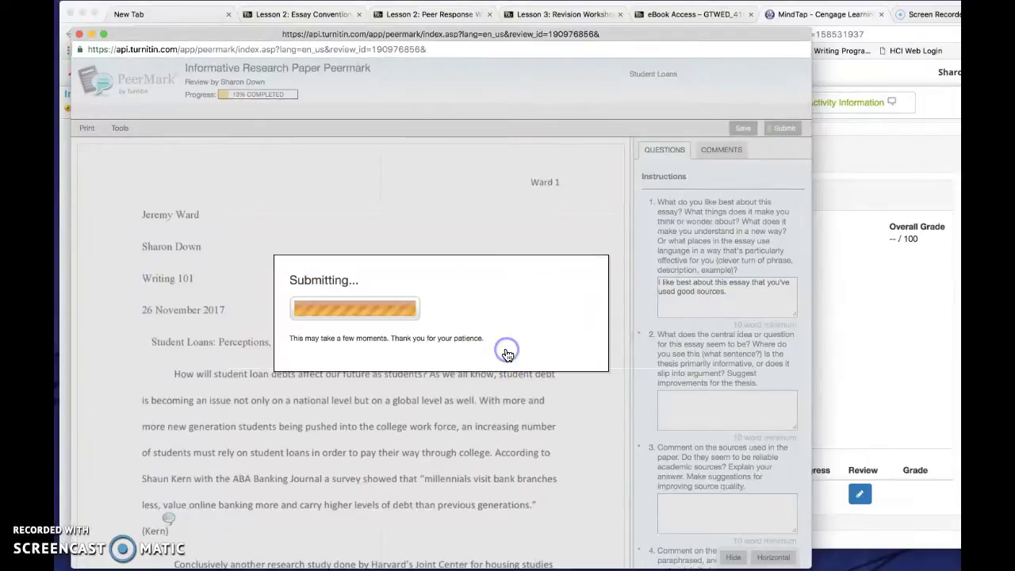
left_click(511, 354)
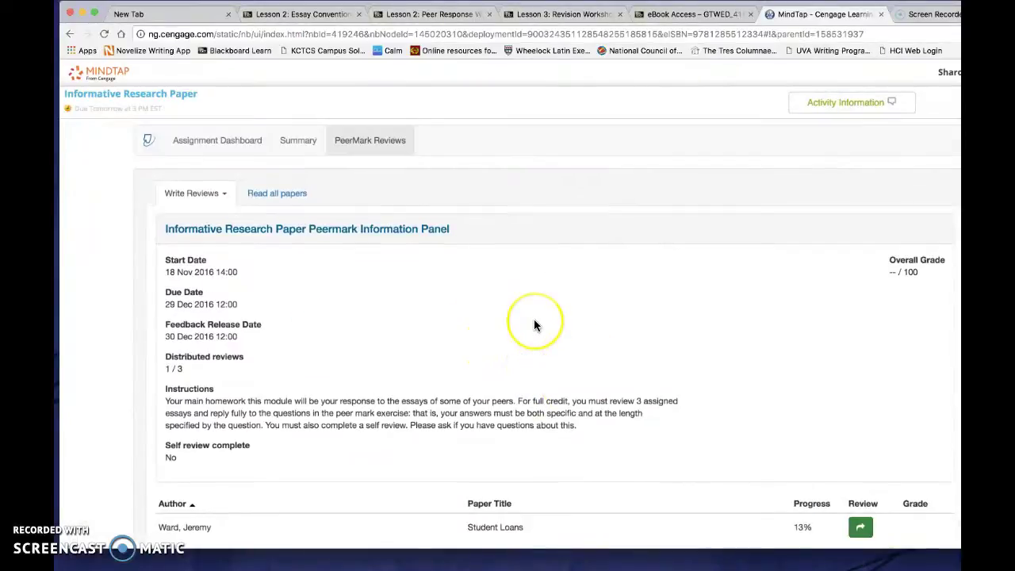
Step: Choose Self Review from the Write Reviews dropdown to open the review of your own paper
scroll(643, 233, "down", 1)
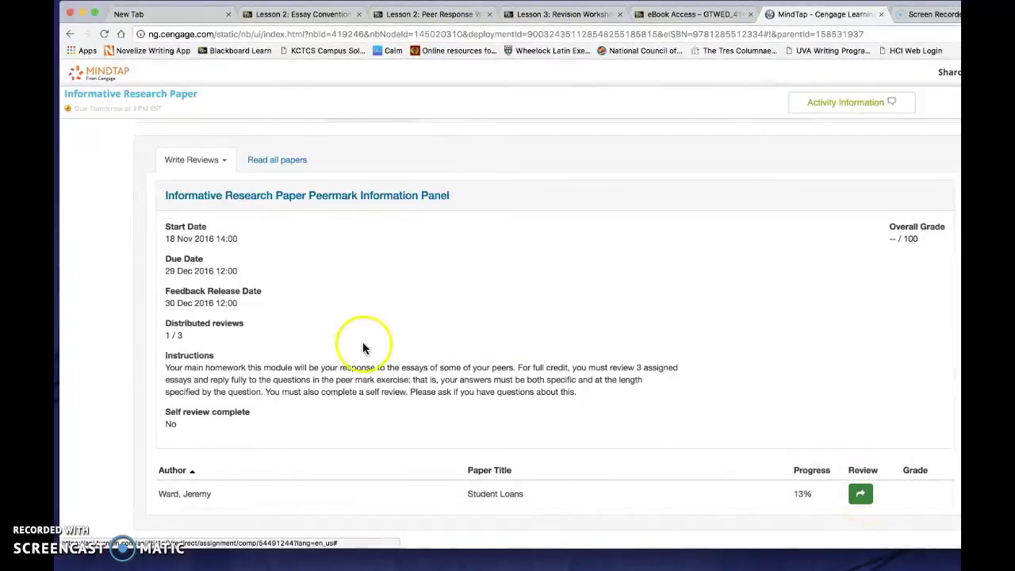
scroll(407, 308, "up", 1)
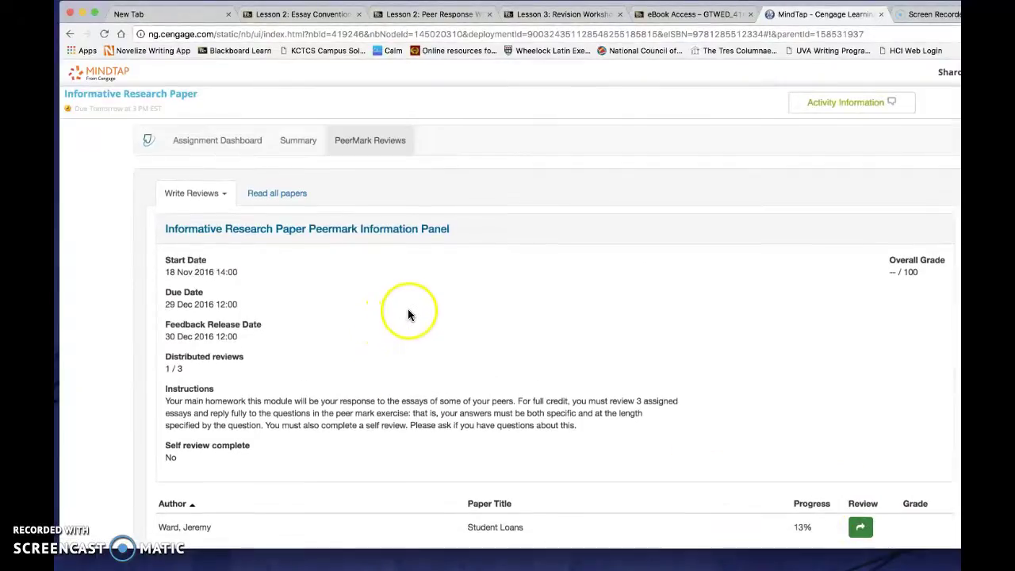
left_click(226, 195)
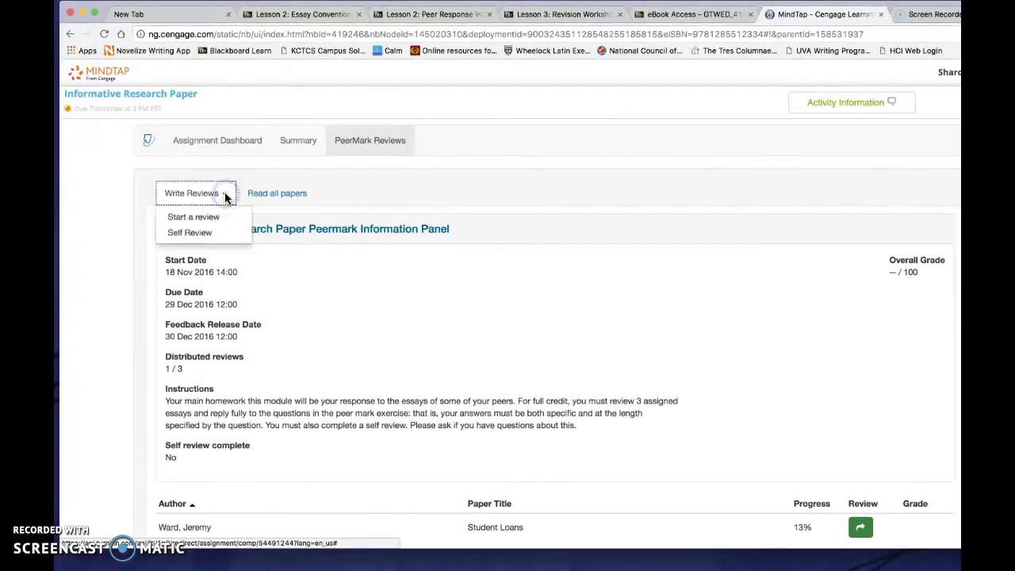
left_click(199, 238)
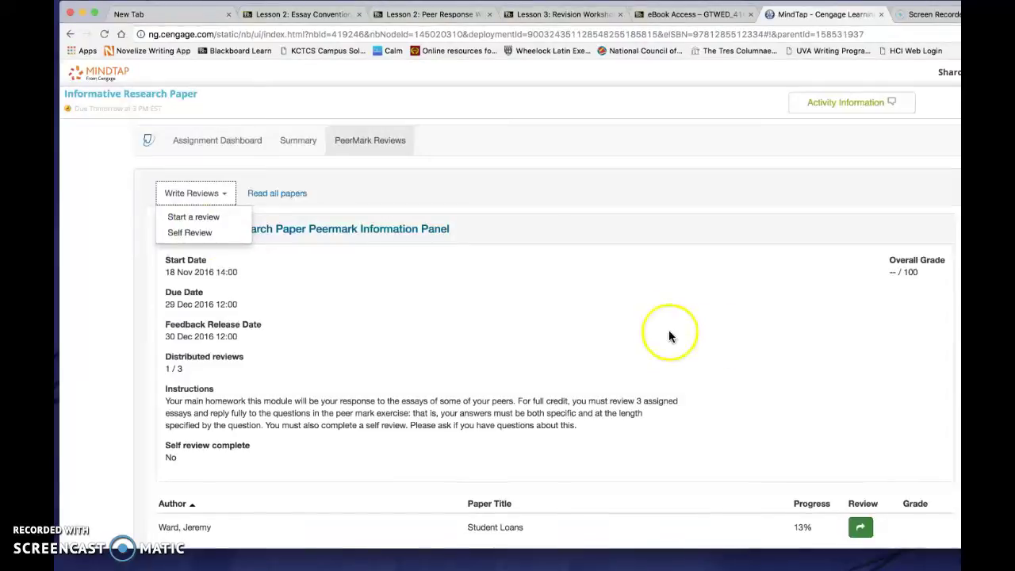
left_click(189, 234)
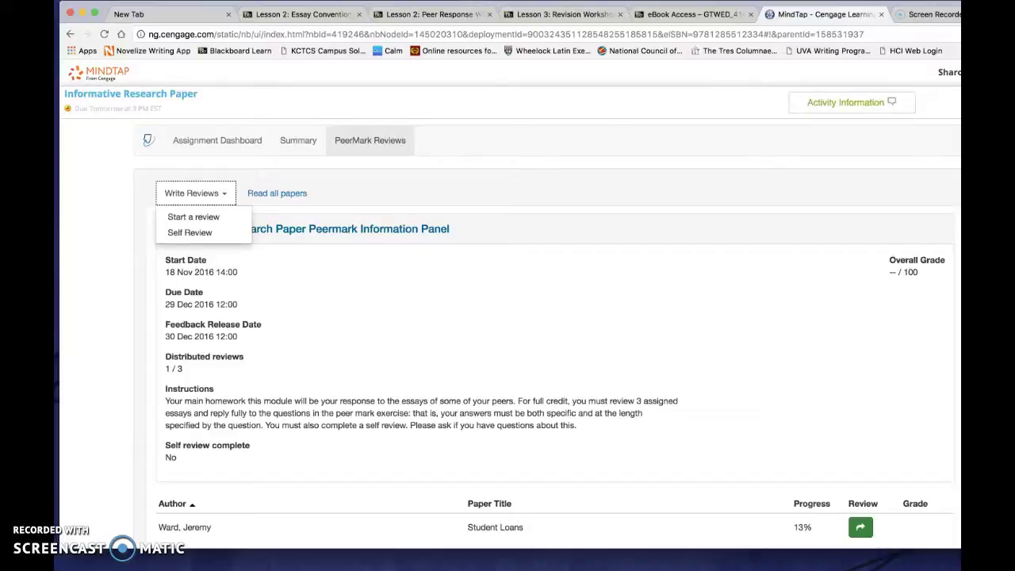
left_click(186, 234)
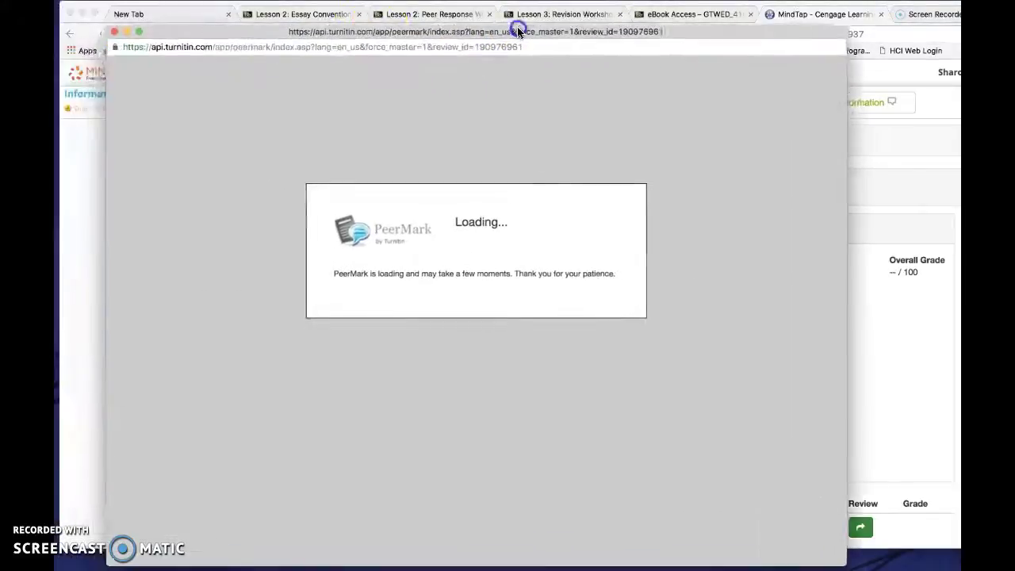
Step: Look through the Abnormal Discourse essay and question 1's box, then close the self-review window
left_click(498, 30)
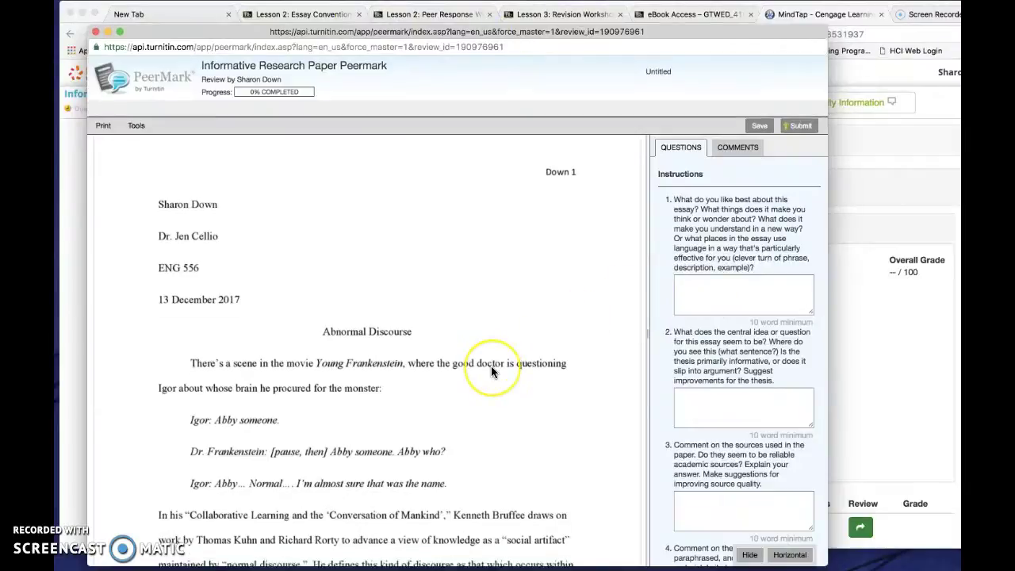
scroll(491, 366, "down", 5)
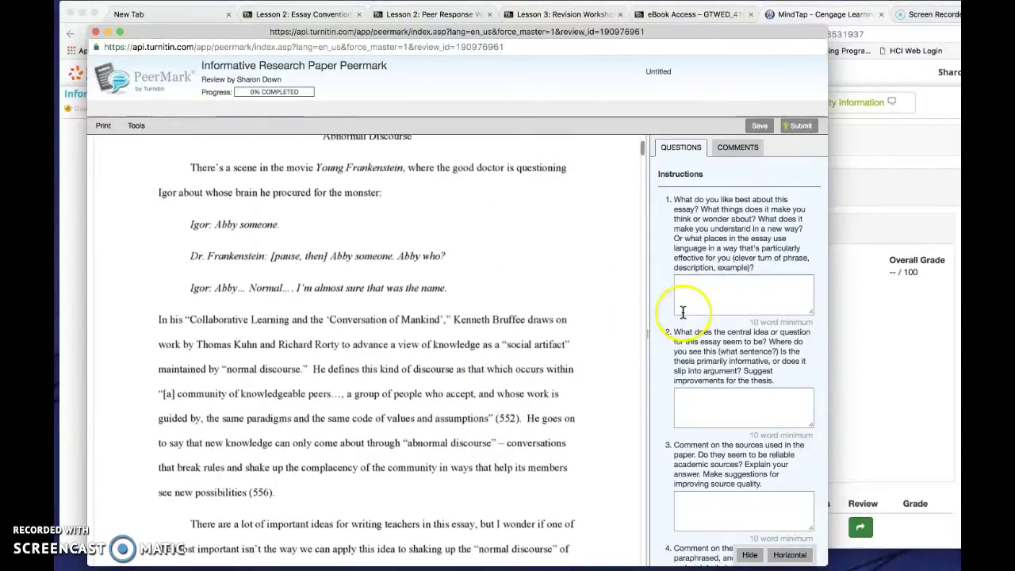
left_click(719, 295)
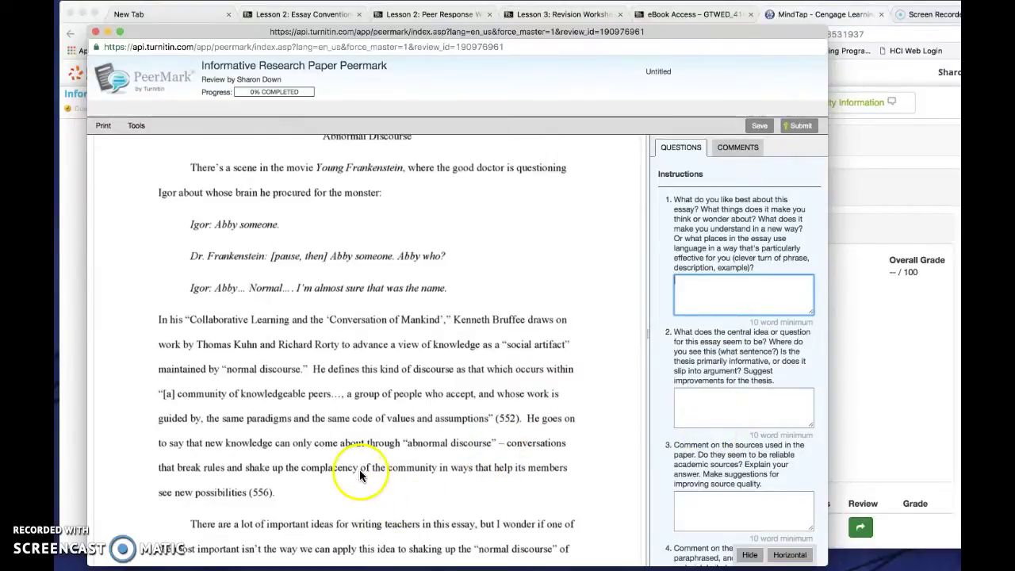
scroll(313, 472, "down", 2)
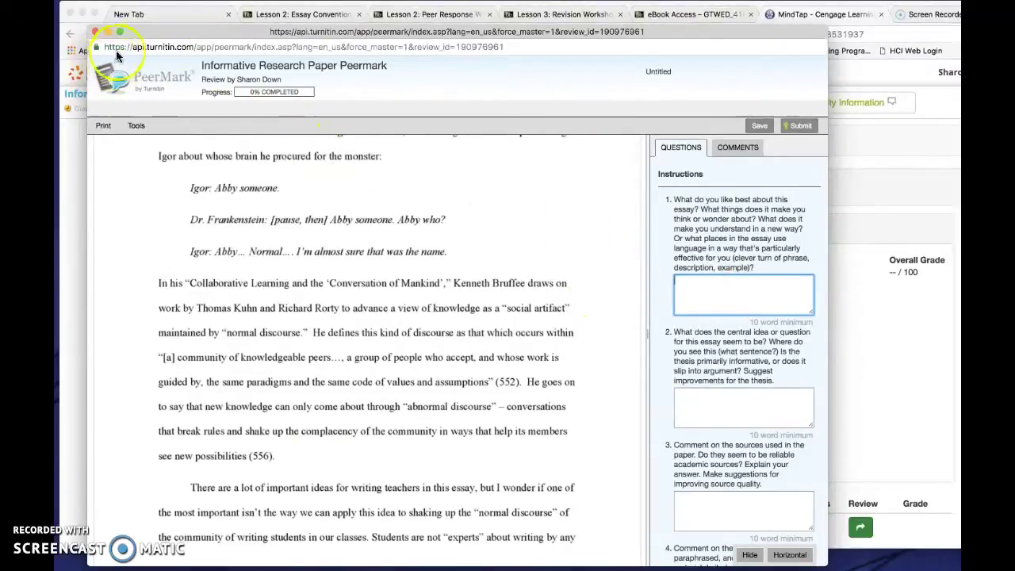
left_click(94, 33)
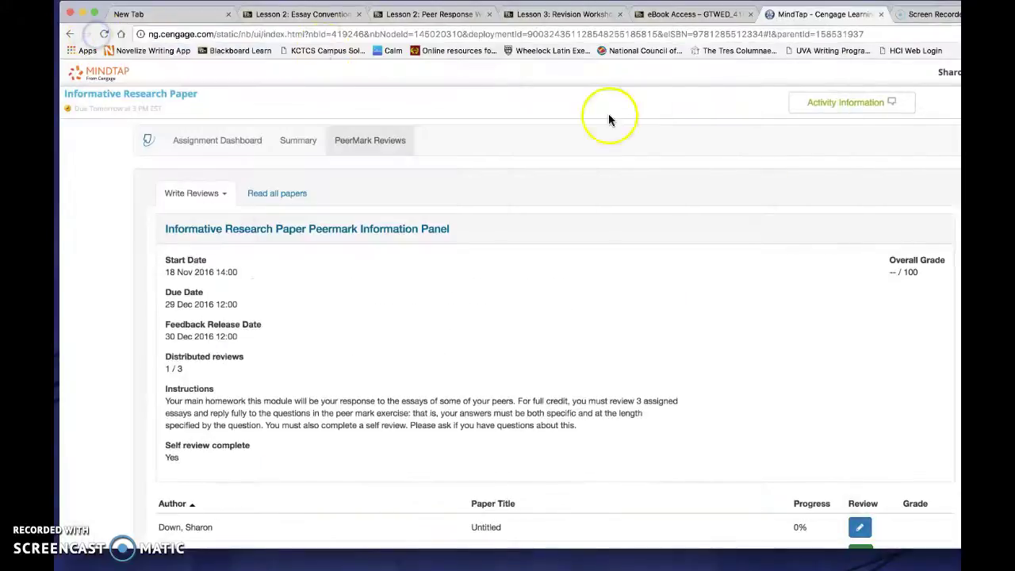